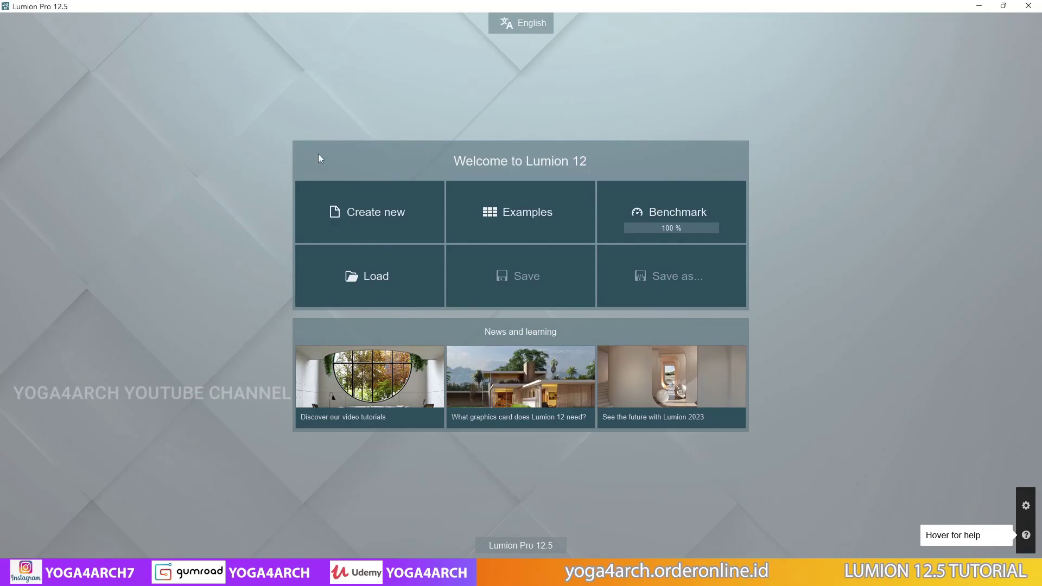
- Load the 39 night.ls12 plaza project from the recent projects list into Photo mode
{"action": "left_click", "coordinate": [359, 273]}
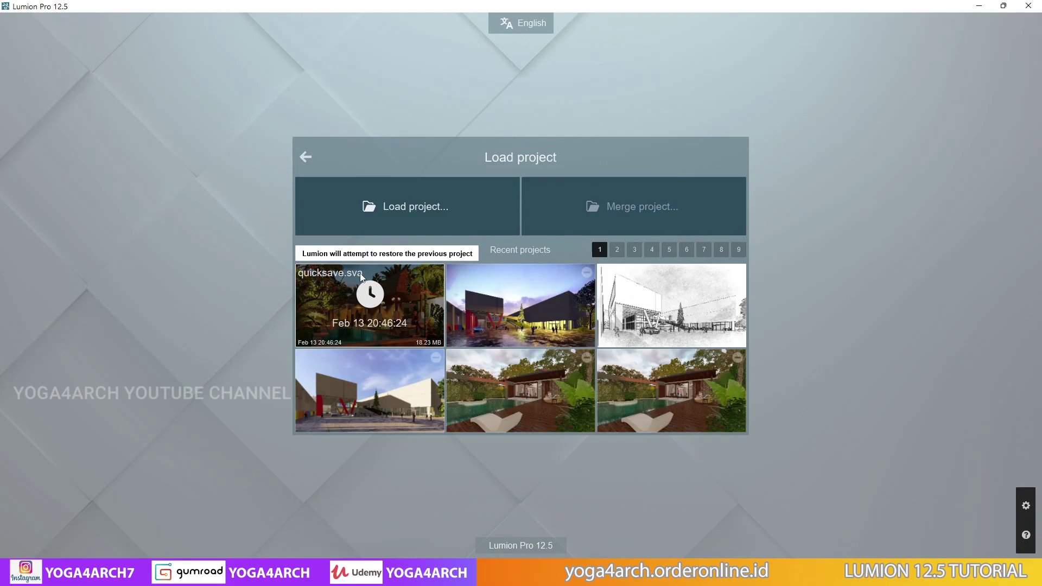
{"action": "left_click", "coordinate": [520, 301]}
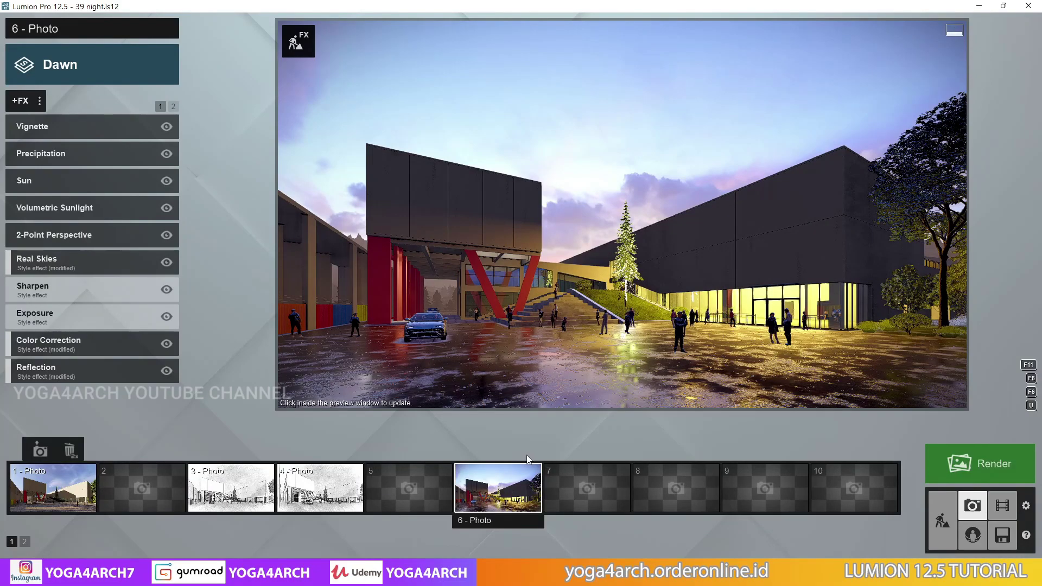
- Store the current plaza camera view in empty photo slot 8
{"action": "left_click", "coordinate": [582, 490]}
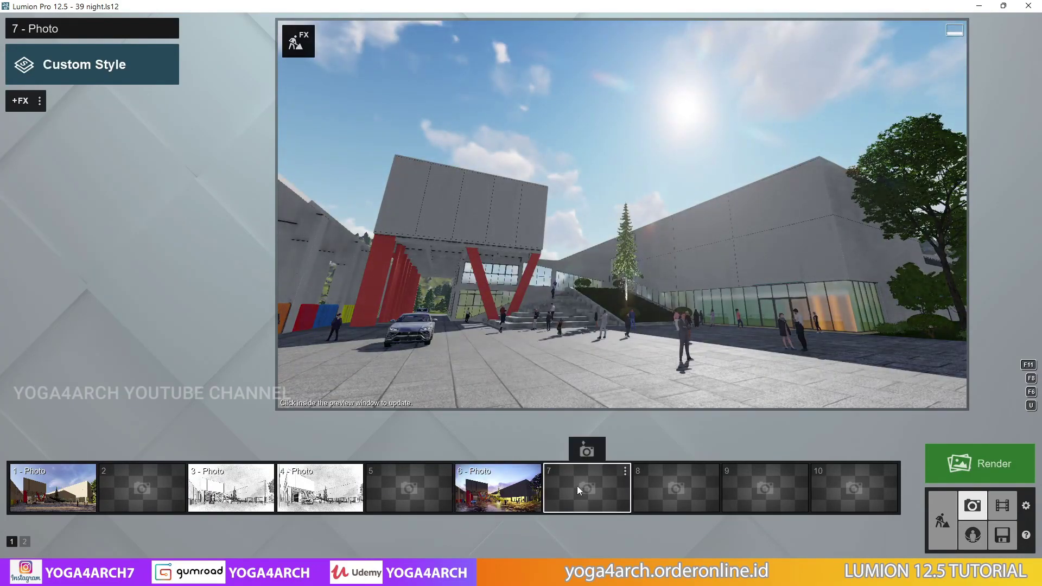
{"action": "left_click", "coordinate": [672, 487]}
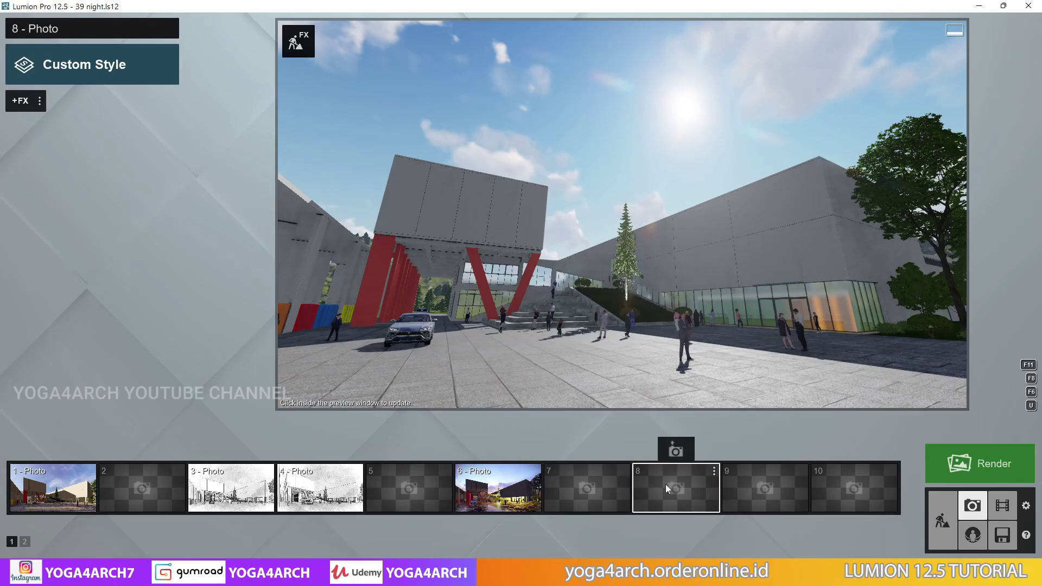
{"action": "left_click", "coordinate": [676, 443]}
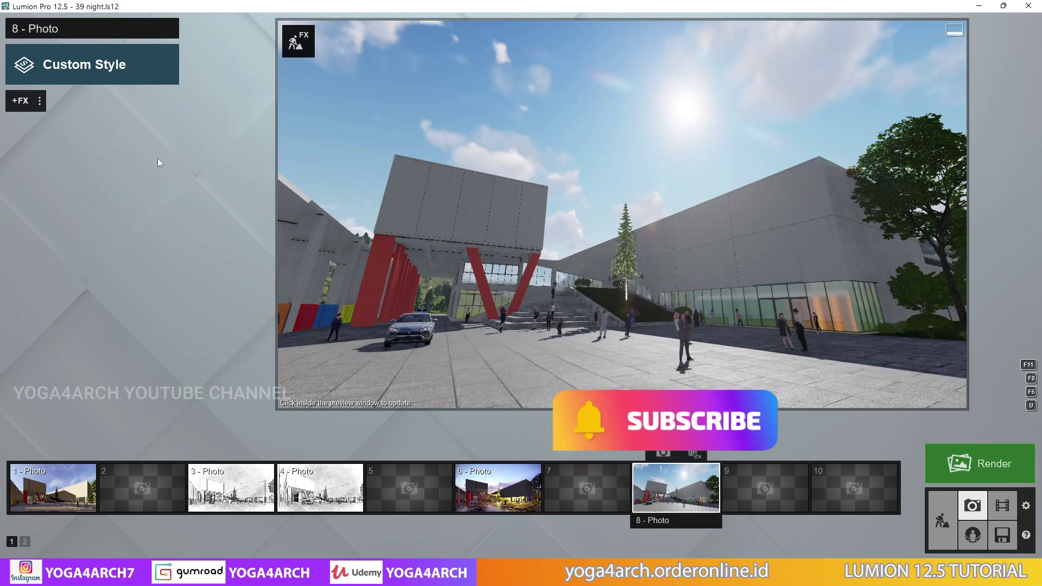
- Apply the Dawn custom style to photo 8
{"action": "left_click", "coordinate": [116, 62]}
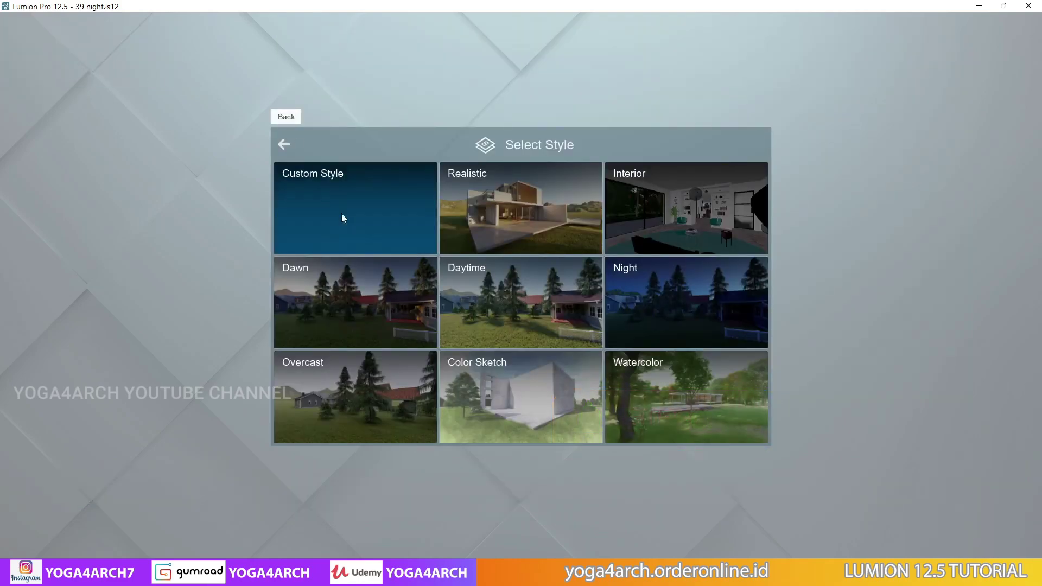
{"action": "left_click", "coordinate": [362, 310]}
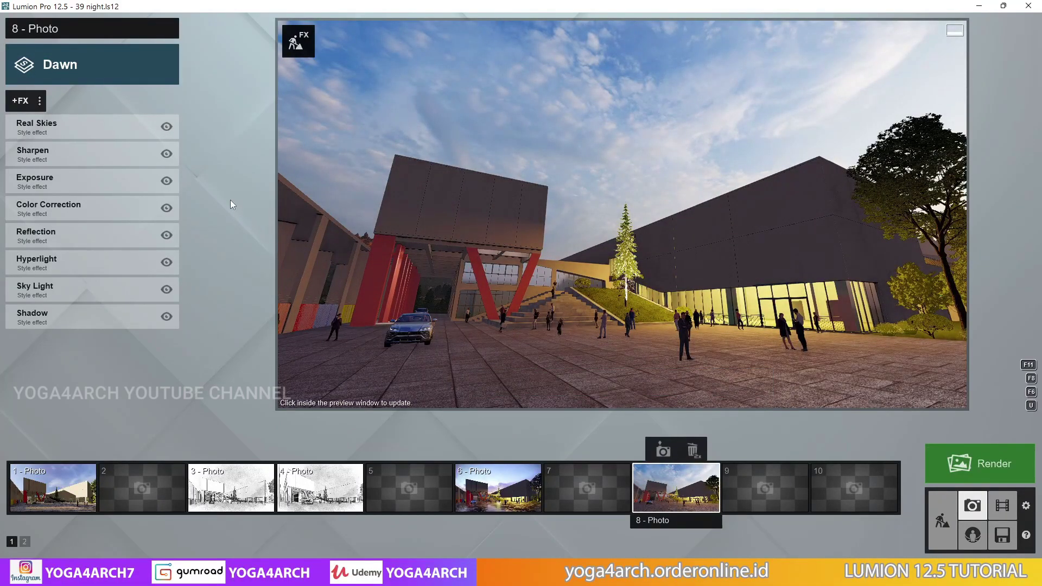
{"action": "left_click", "coordinate": [21, 101]}
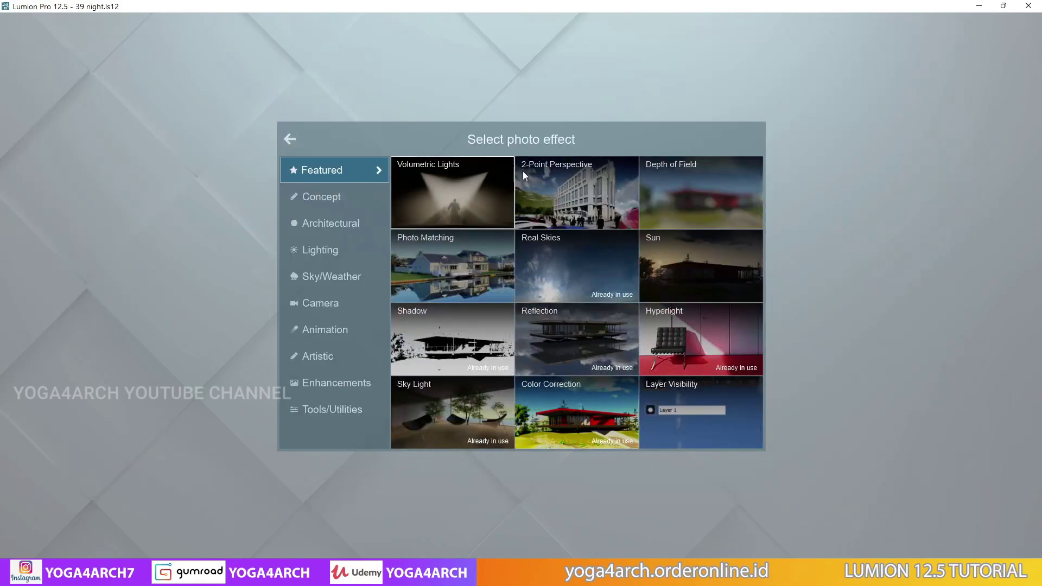
- Add the 2-Point Perspective effect and shift the camera sideways
{"action": "left_click", "coordinate": [572, 196]}
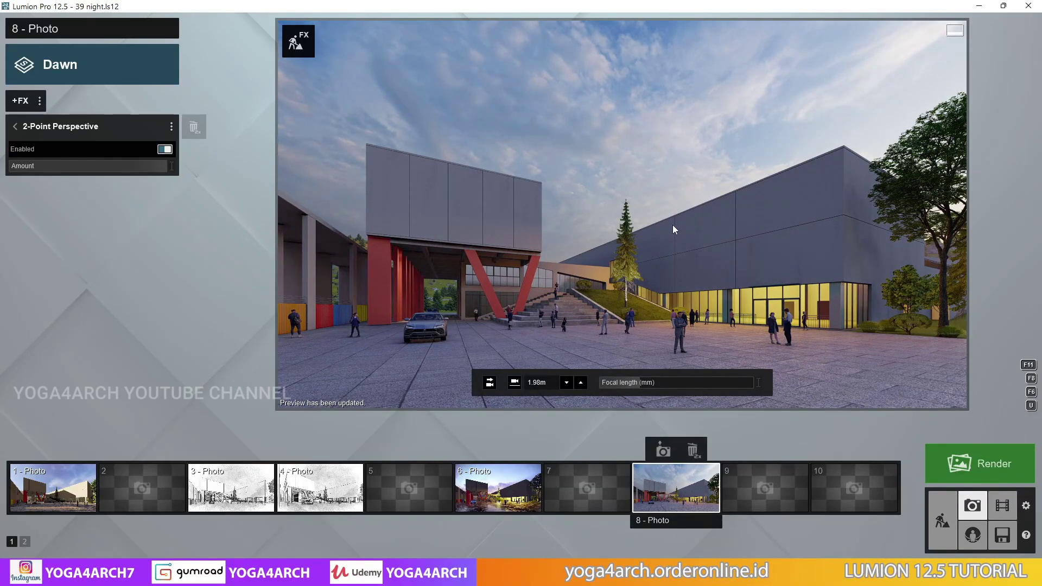
{"action": "key", "text": "a"}
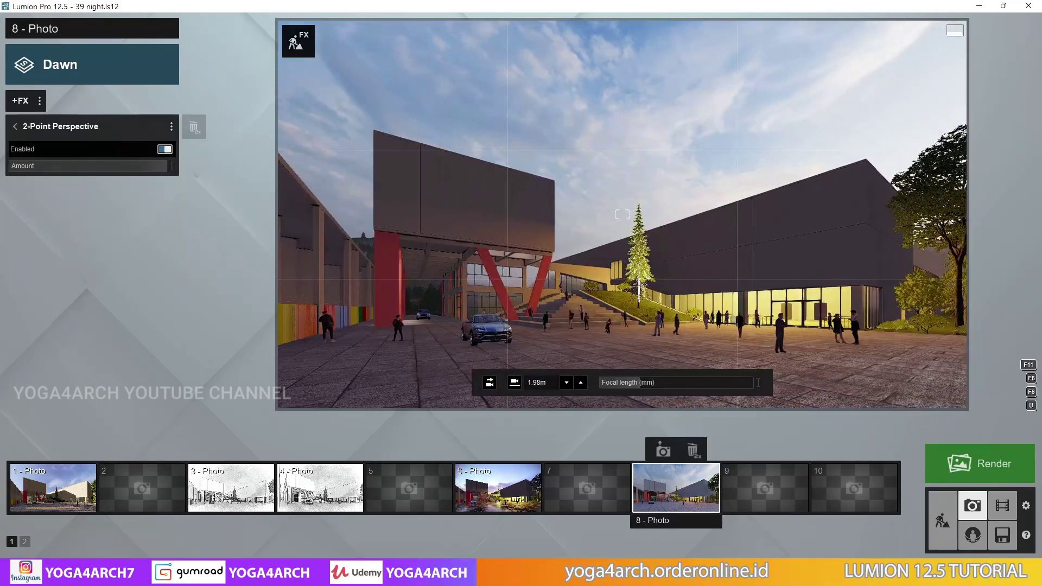
{"action": "key", "text": "d"}
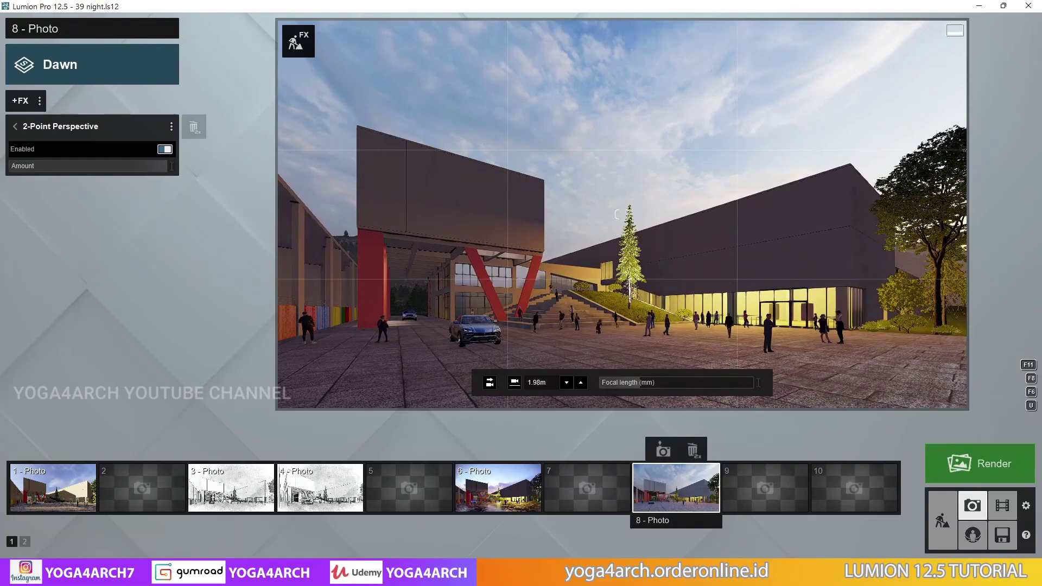
- Adjust the camera height down to 1.78 m, recentre it, and store it in photo 8
{"action": "key", "text": "q"}
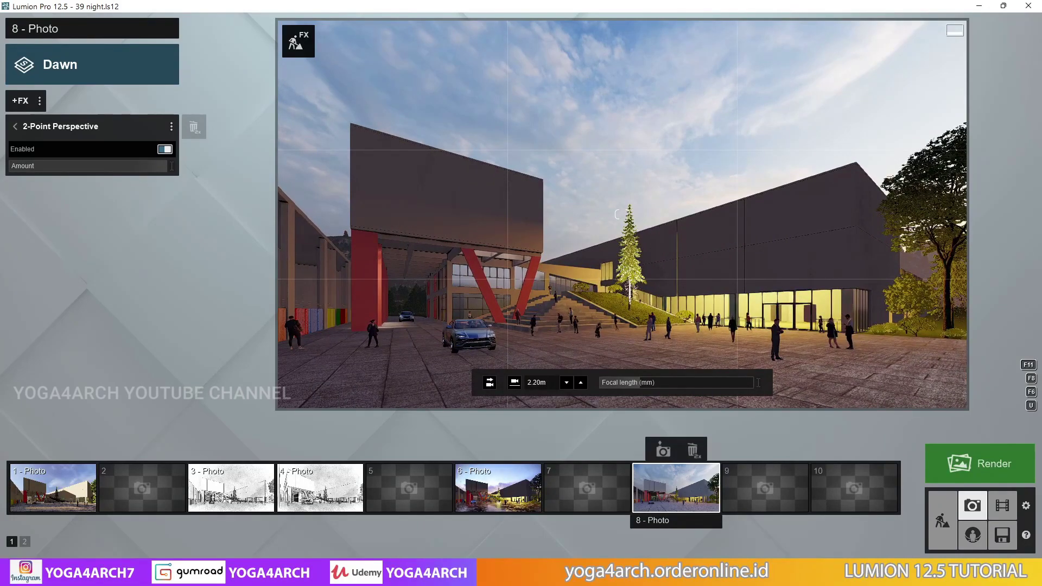
{"action": "key", "text": "q"}
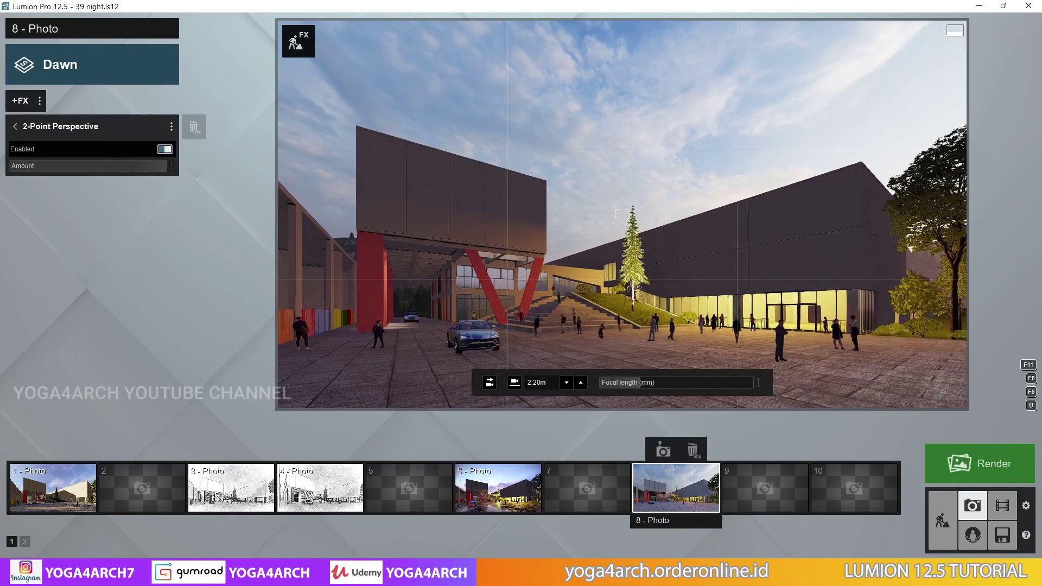
{"action": "key", "text": "q"}
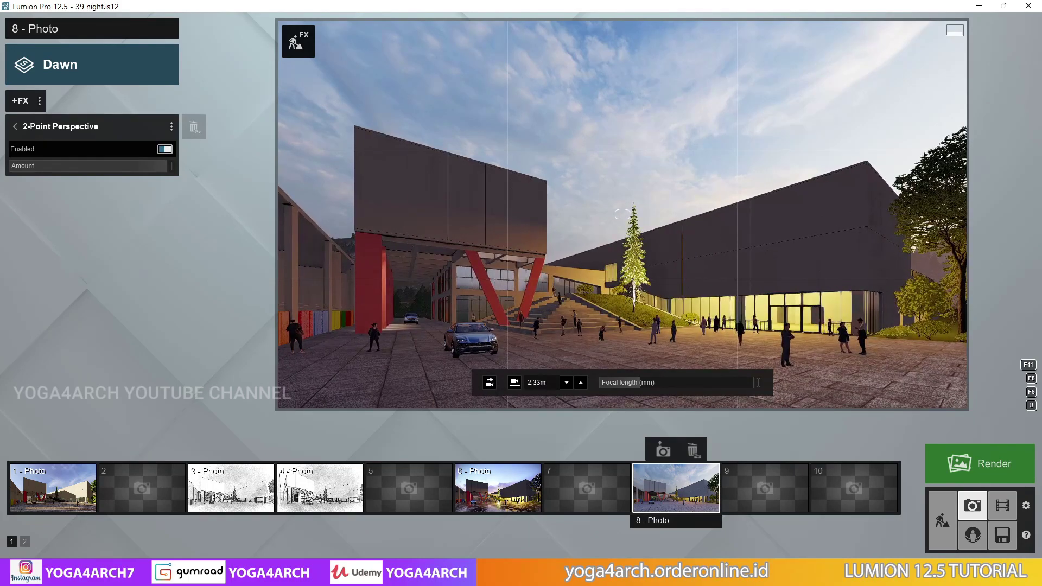
{"action": "key", "text": "e"}
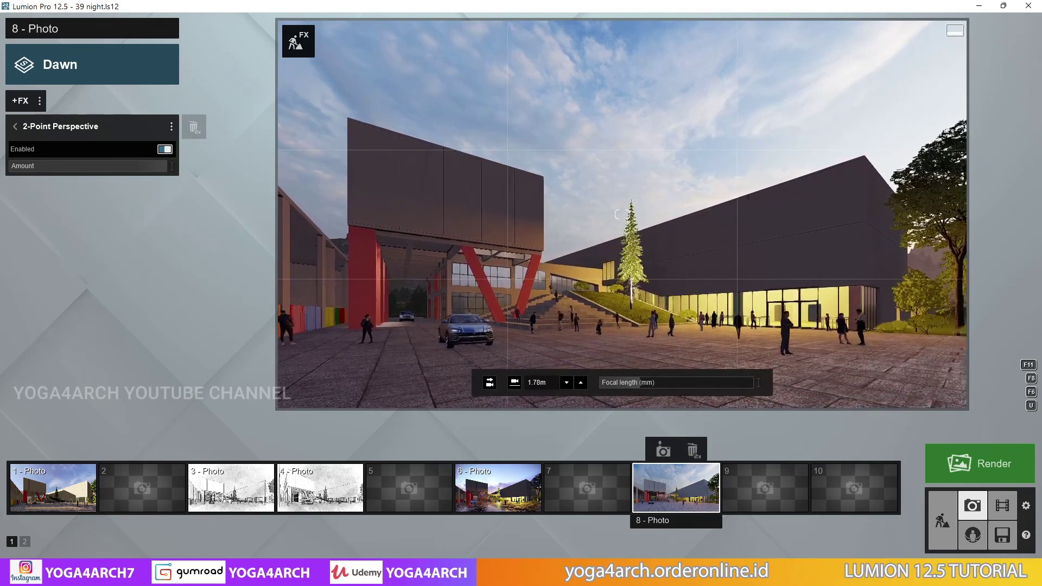
{"action": "key", "text": "a"}
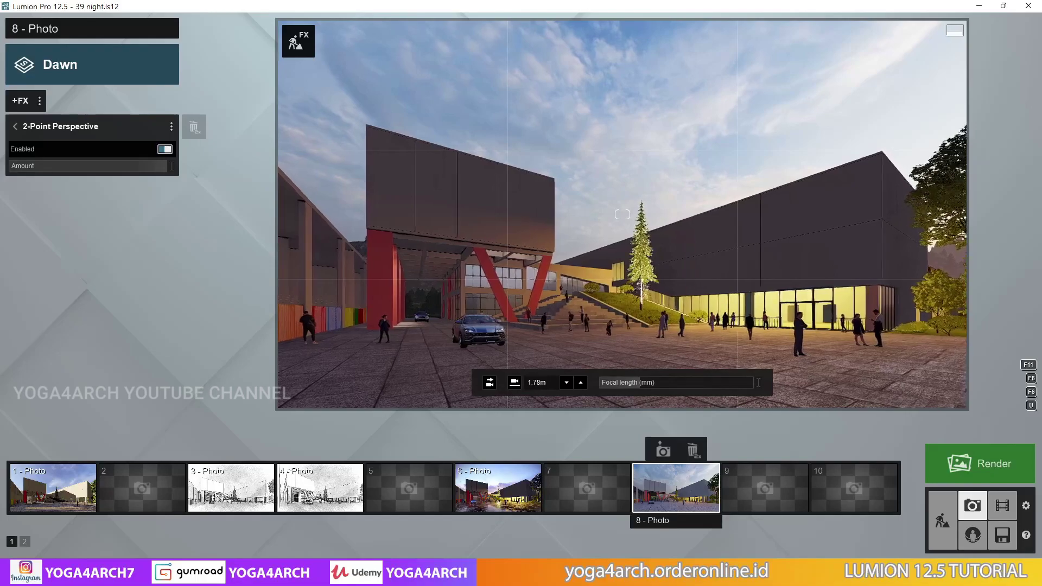
{"action": "key", "text": "d"}
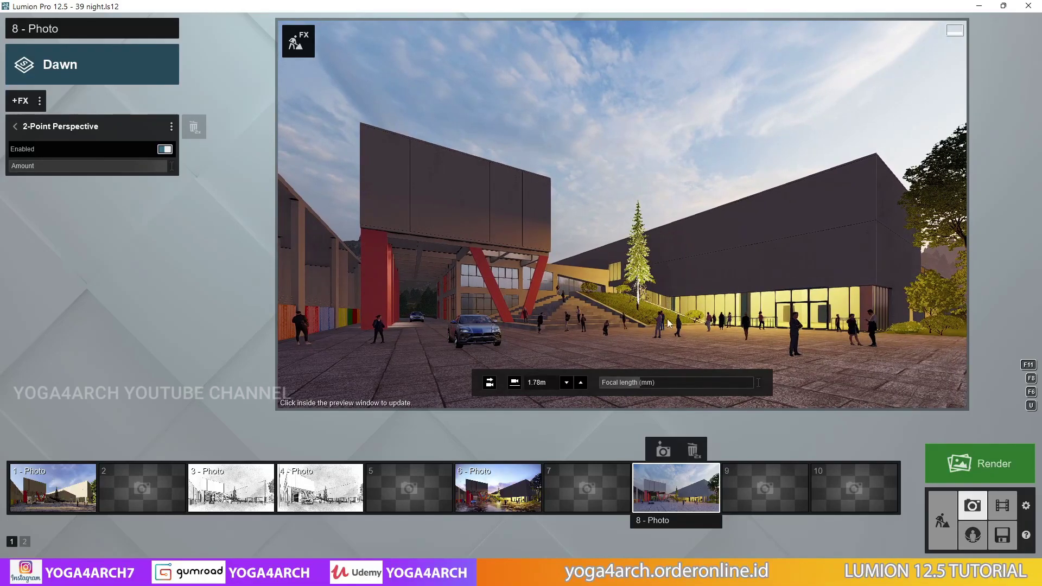
{"action": "left_click", "coordinate": [663, 451]}
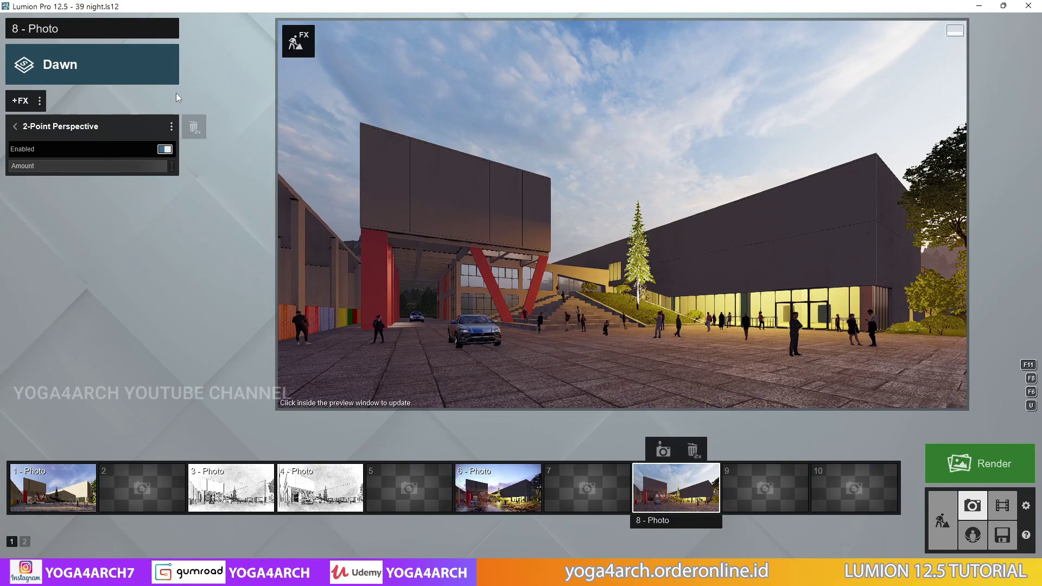
- Give photo 8 a dark Overcast Real Sky with heading -9.9° and brightness 1.2
{"action": "left_click", "coordinate": [17, 129]}
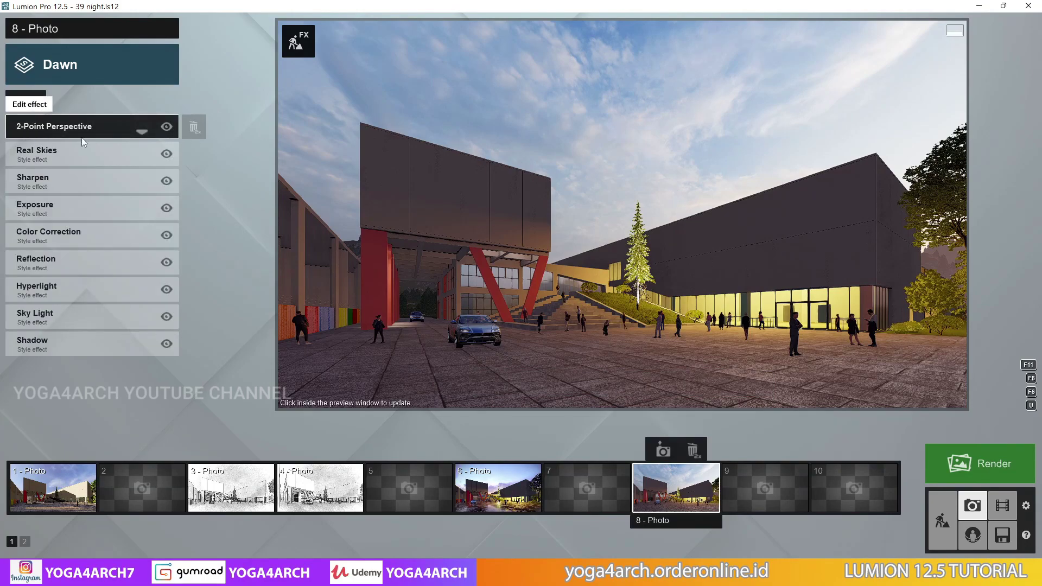
{"action": "left_click", "coordinate": [76, 154]}
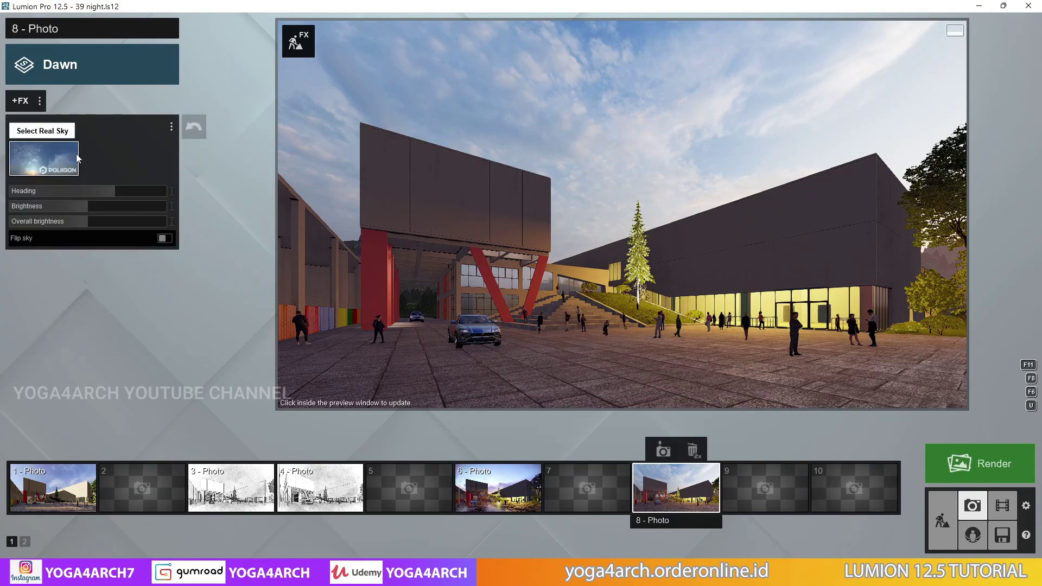
{"action": "left_click", "coordinate": [41, 155]}
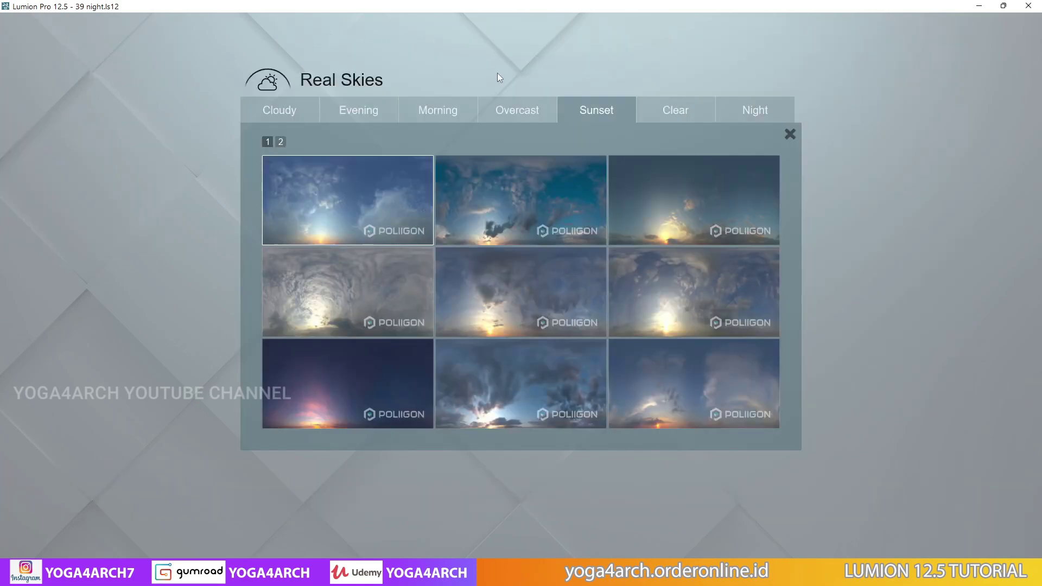
{"action": "left_click", "coordinate": [514, 112]}
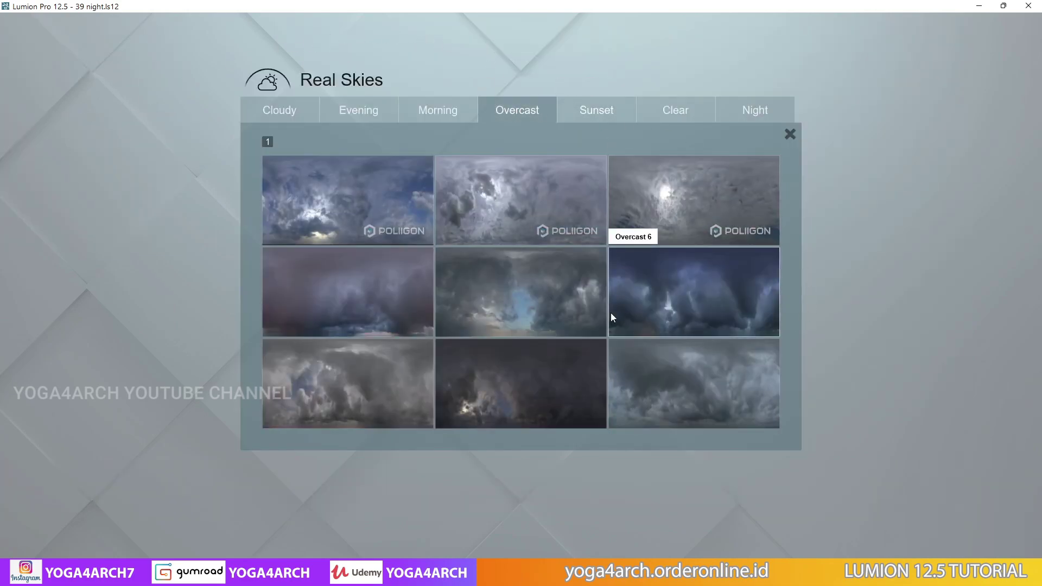
{"action": "left_click", "coordinate": [686, 284]}
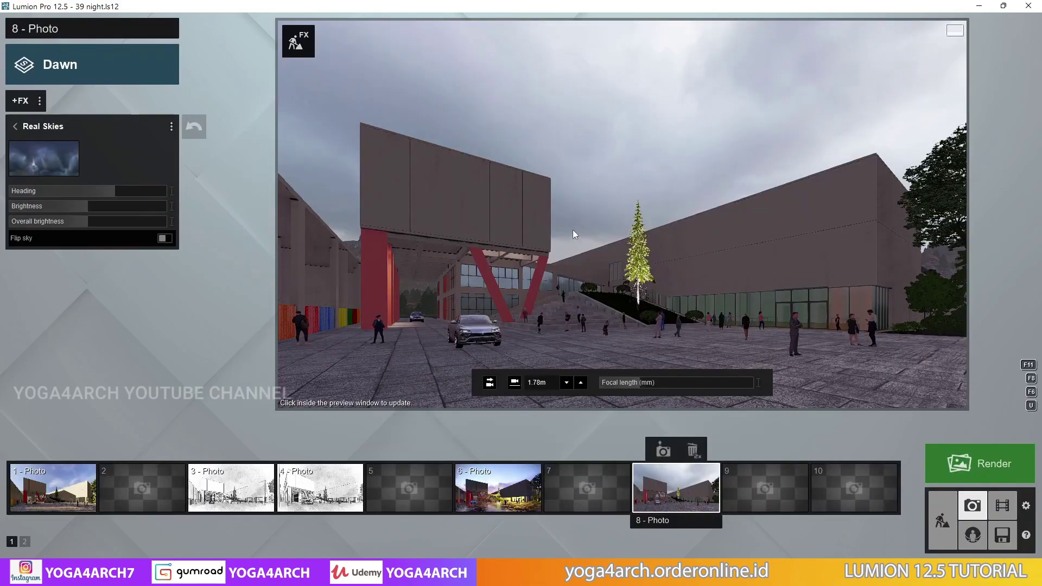
{"action": "left_click", "coordinate": [589, 164]}
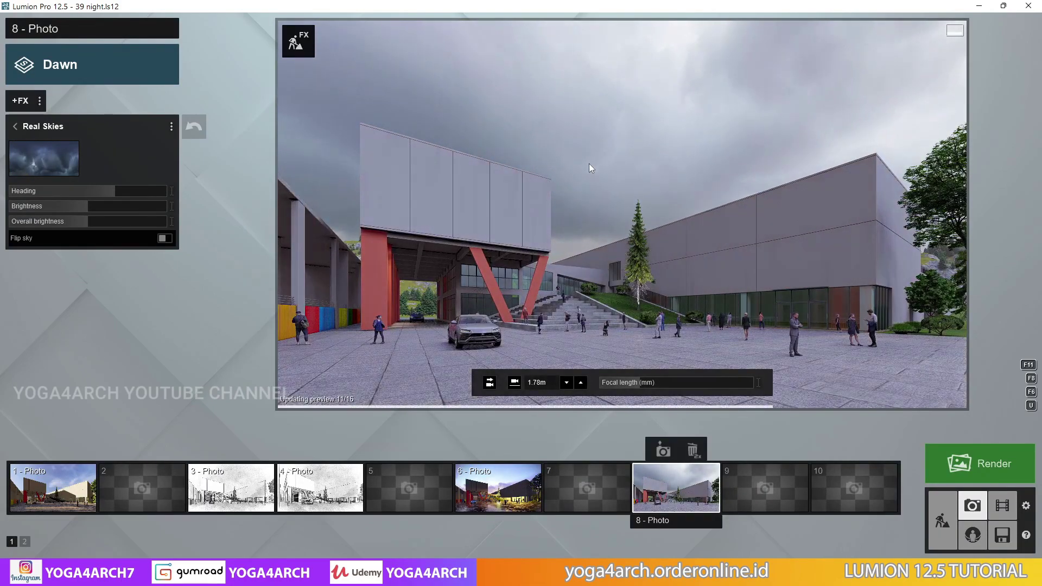
{"action": "mouse_move", "coordinate": [95, 193]}
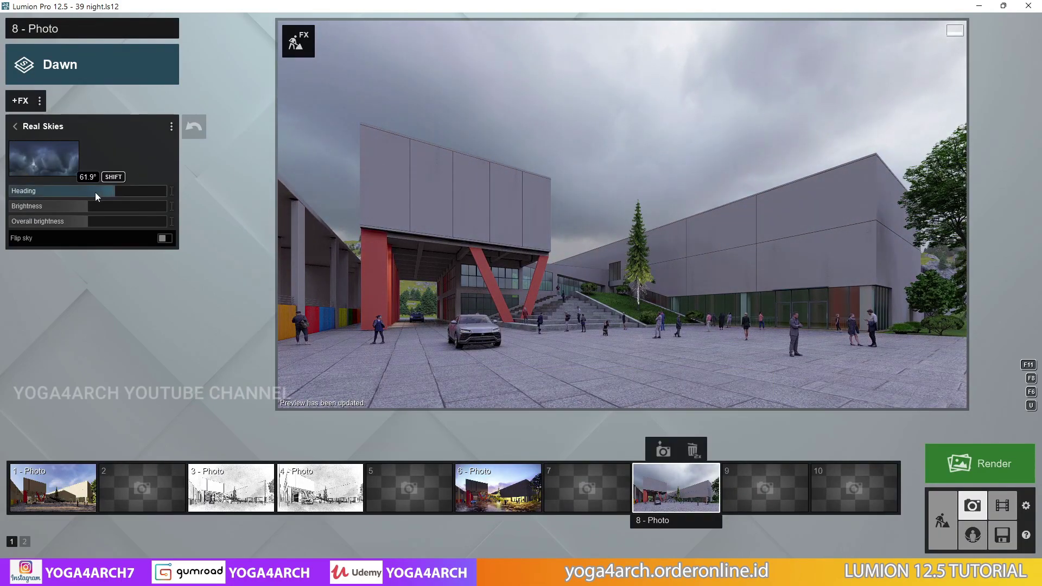
{"action": "left_click_drag", "start_coordinate": [112, 191], "coordinate": [87, 191]}
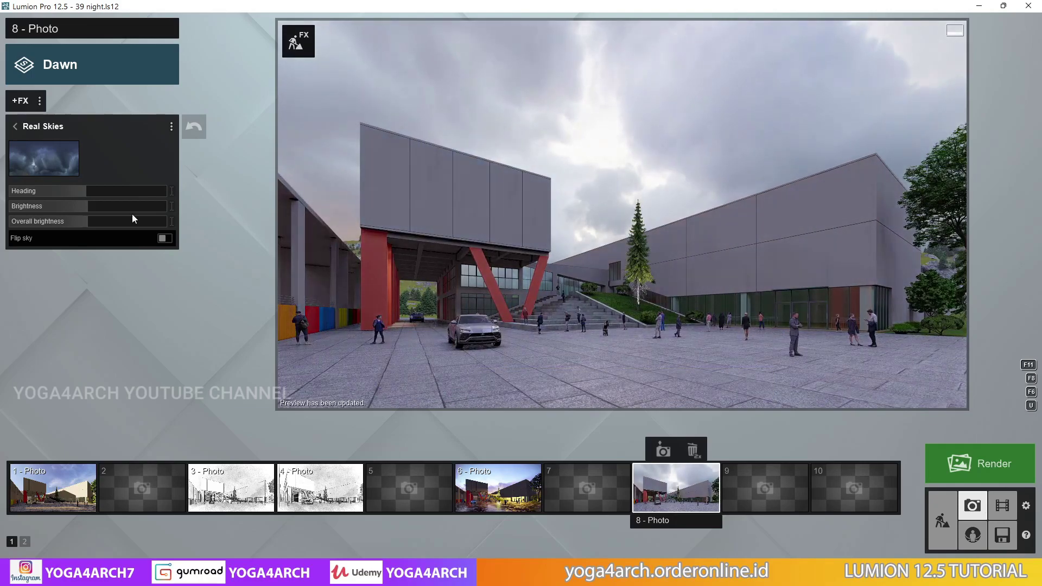
{"action": "left_click_drag", "start_coordinate": [92, 209], "coordinate": [101, 209]}
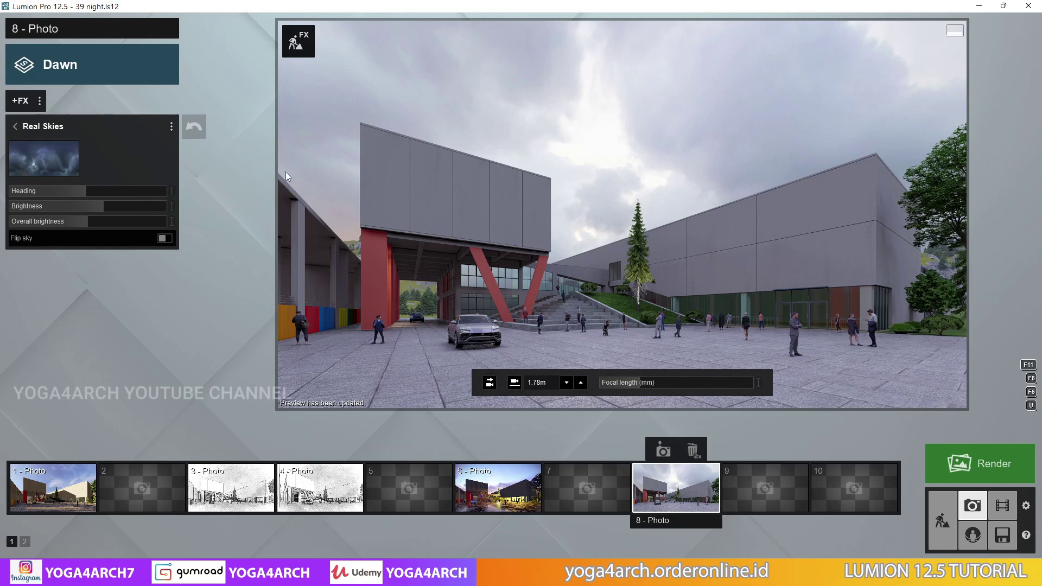
- Lower Color Correction's limit high to about 0.8 and raise limit low to about 0.1
{"action": "left_click", "coordinate": [16, 127]}
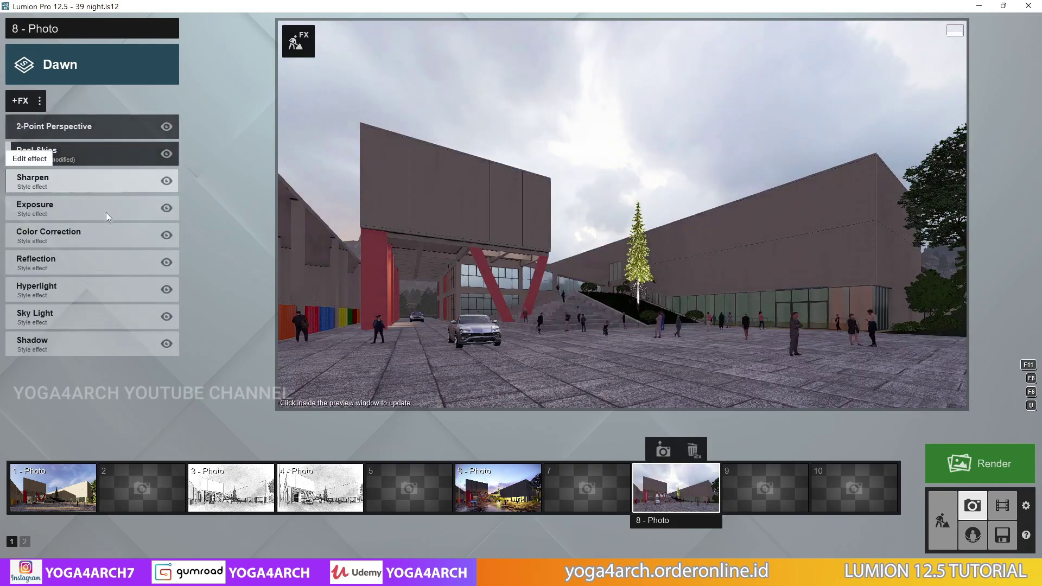
{"action": "left_click", "coordinate": [107, 235]}
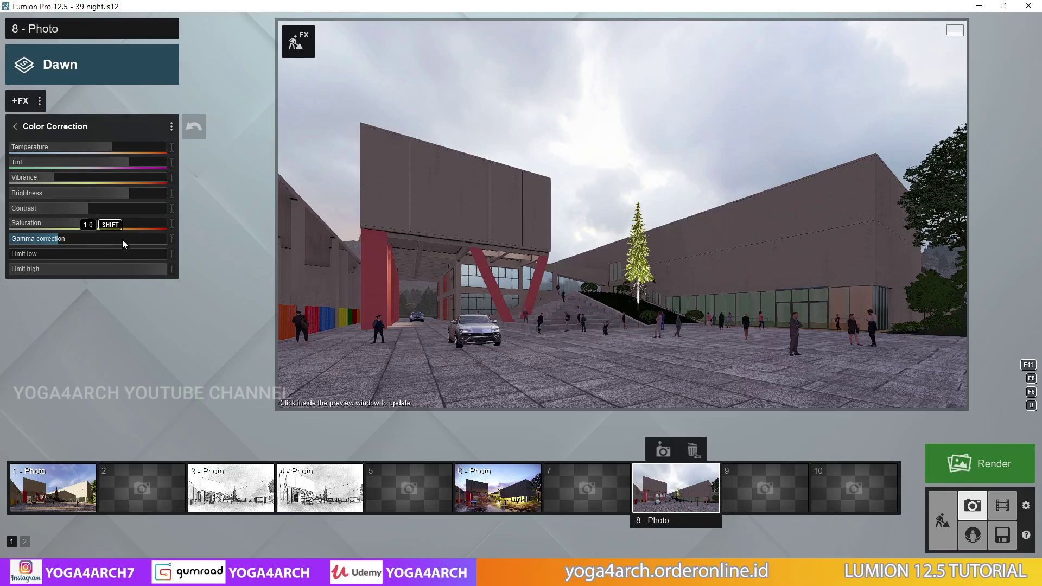
{"action": "left_click_drag", "start_coordinate": [158, 269], "coordinate": [146, 271]}
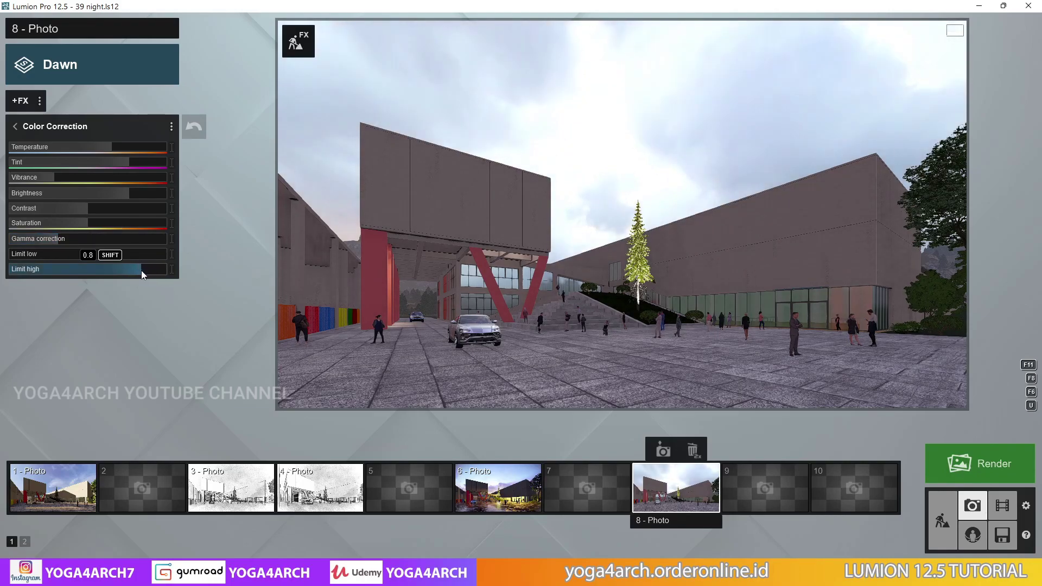
{"action": "left_click_drag", "start_coordinate": [12, 252], "coordinate": [41, 255]}
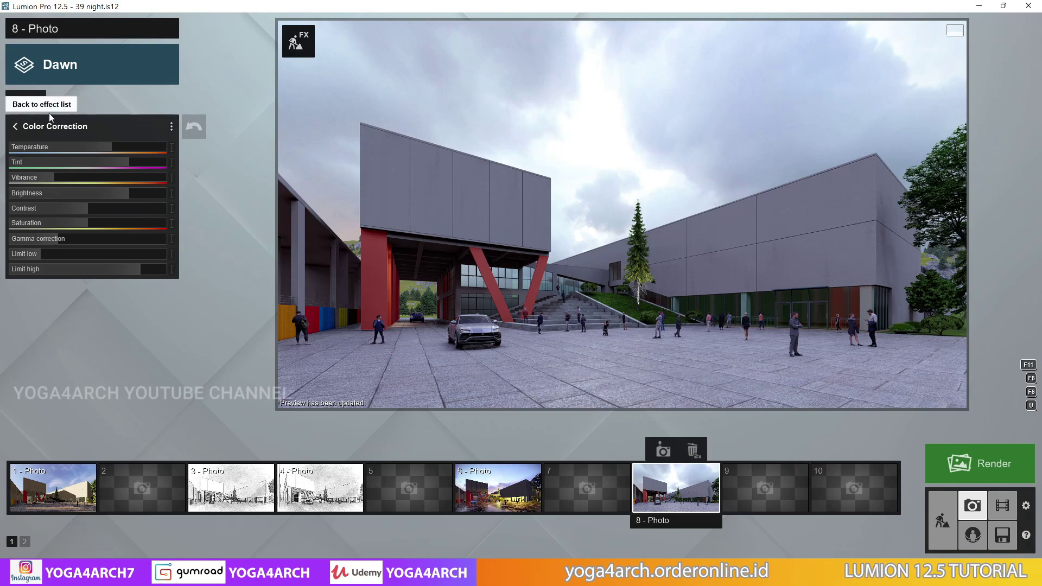
- Add a Sky/Weather Precipitation rain effect with particle quantity 0.2
{"action": "left_click", "coordinate": [24, 101]}
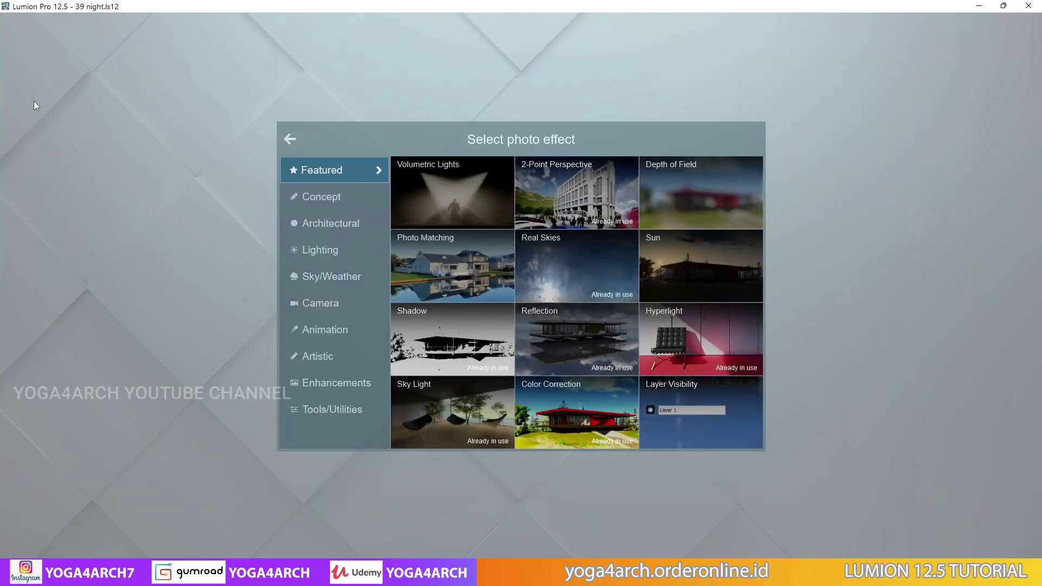
{"action": "left_click", "coordinate": [328, 269]}
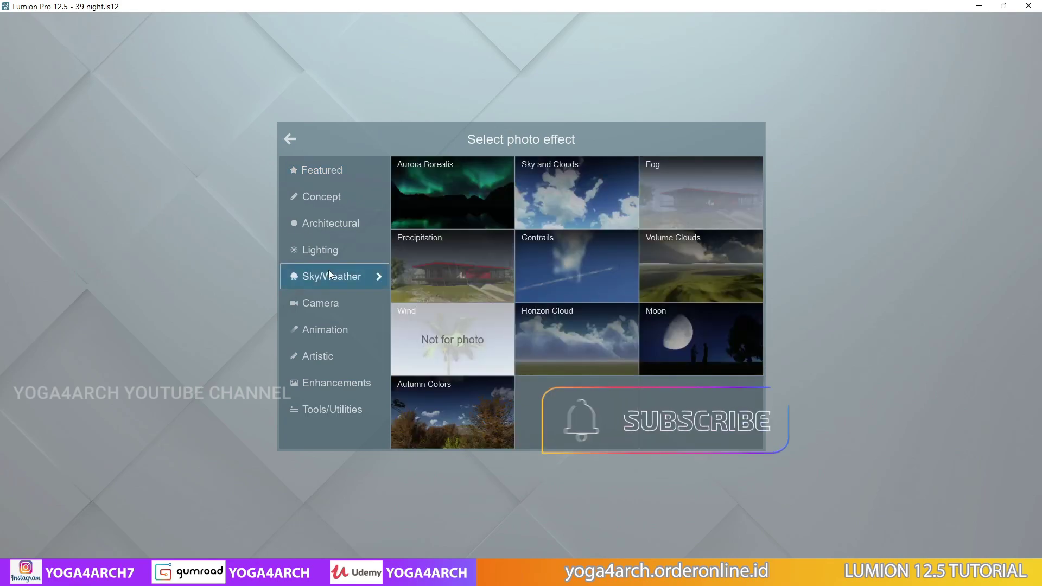
{"action": "left_click", "coordinate": [471, 264]}
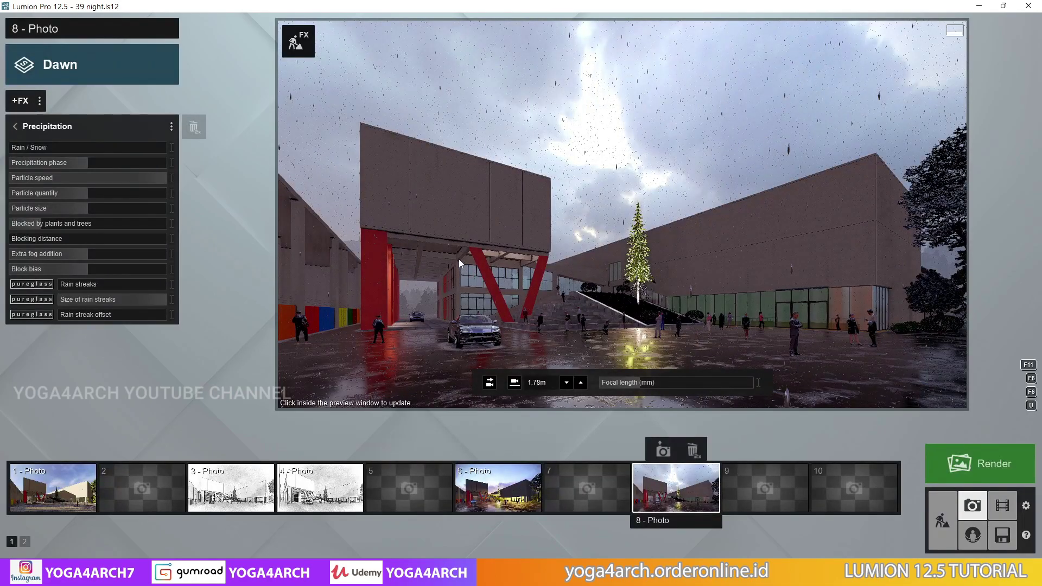
{"action": "left_click", "coordinate": [464, 246]}
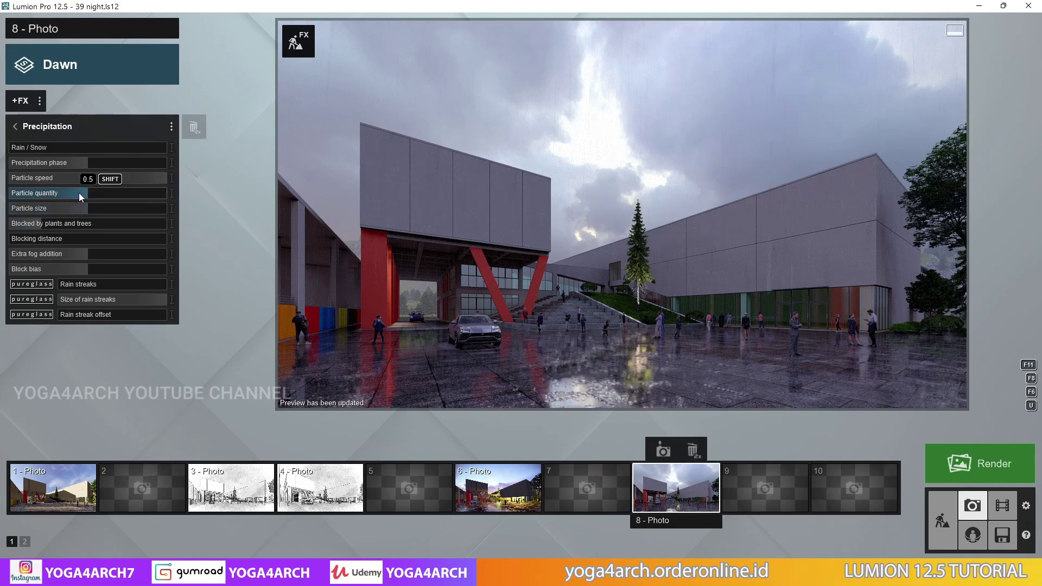
{"action": "left_click_drag", "start_coordinate": [79, 193], "coordinate": [41, 195]}
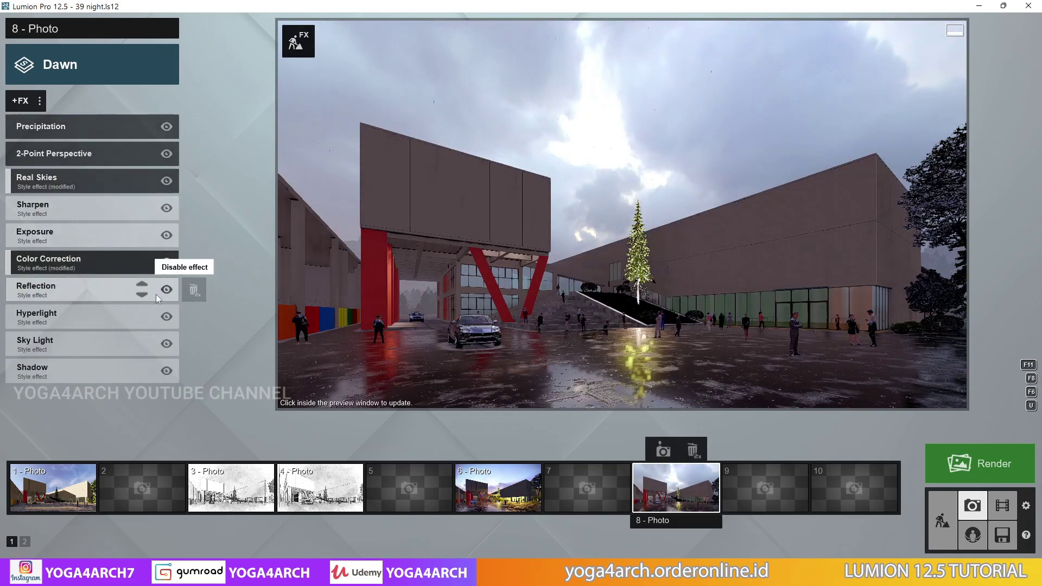
- Retune the Sky Light saturation on photo 8
{"action": "left_click", "coordinate": [105, 344]}
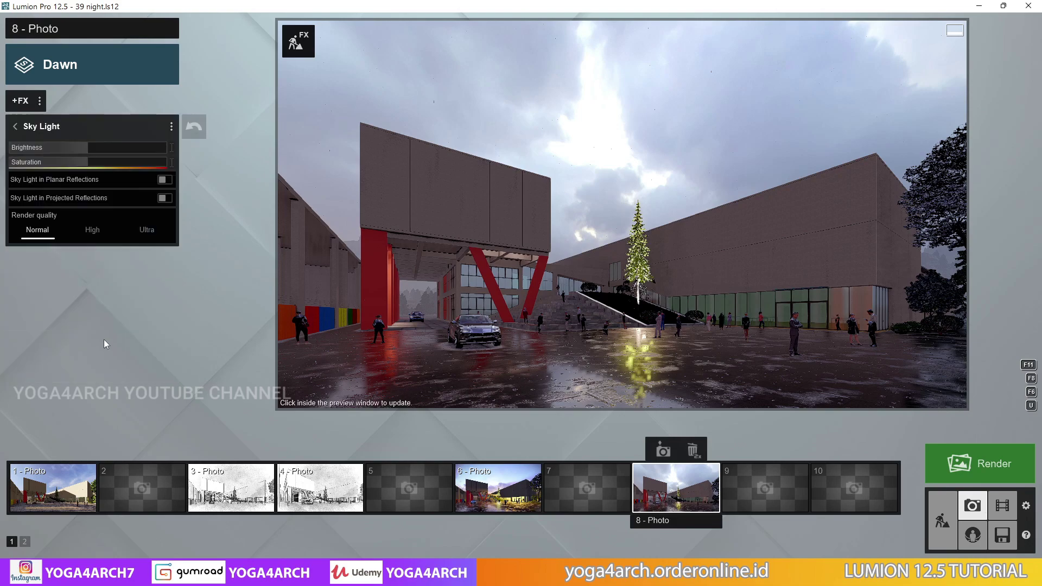
{"action": "left_click", "coordinate": [77, 165]}
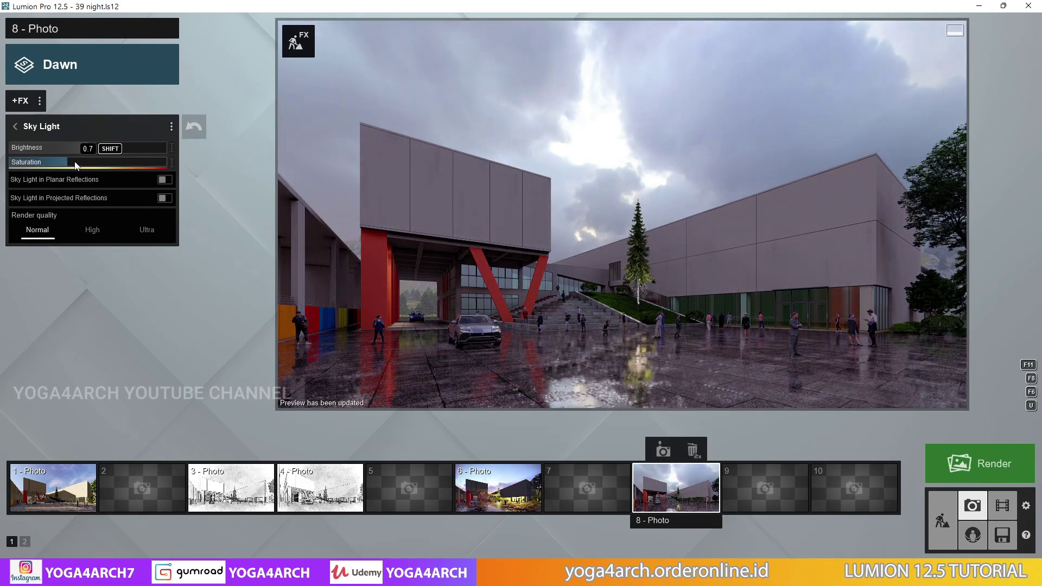
{"action": "left_click_drag", "start_coordinate": [76, 163], "coordinate": [81, 164]}
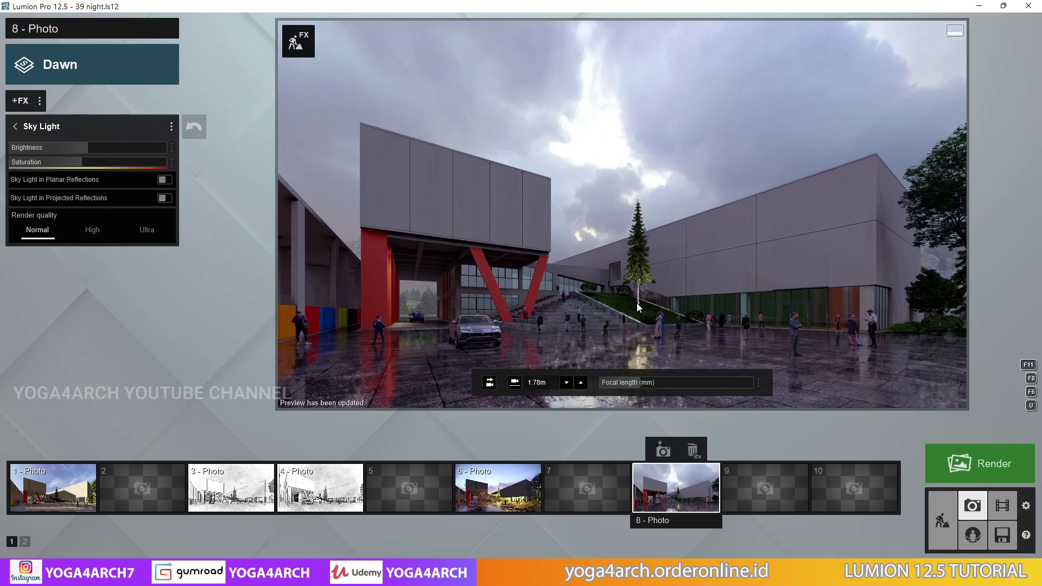
- Bring up the settings of the Featured Reflection effect
{"action": "left_click", "coordinate": [21, 101]}
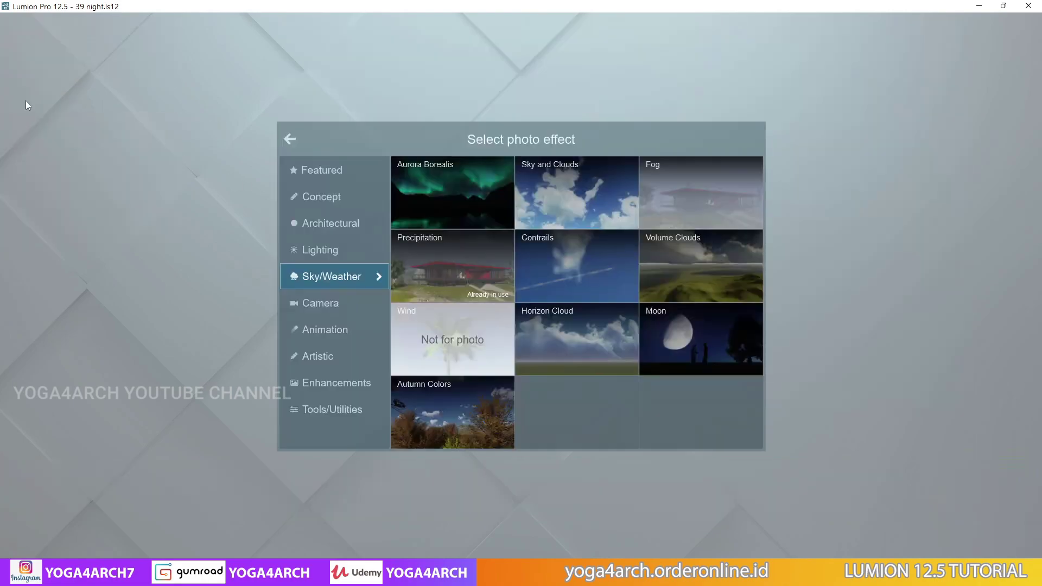
{"action": "left_click", "coordinate": [321, 171]}
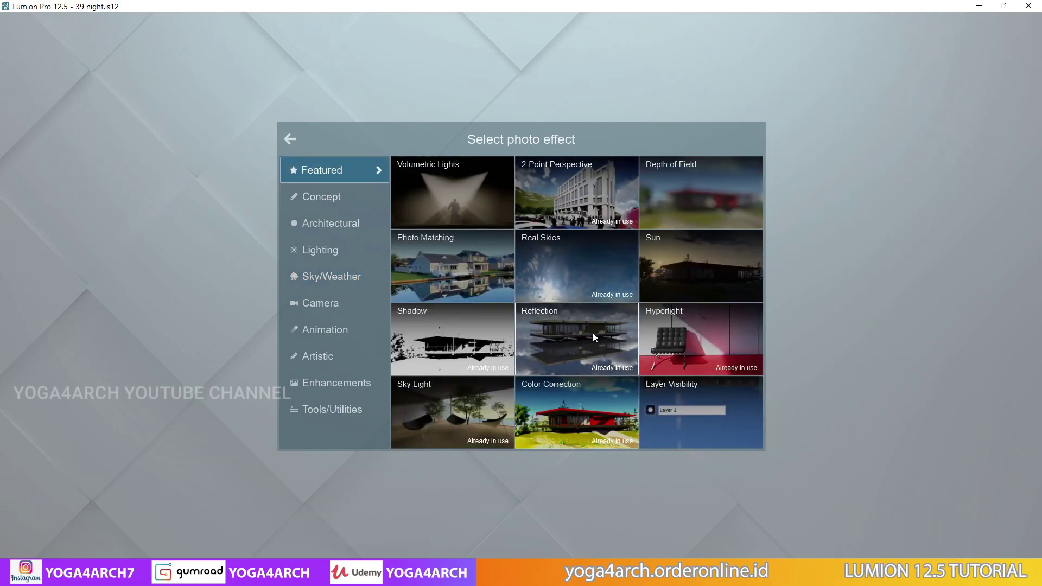
{"action": "left_click", "coordinate": [563, 350]}
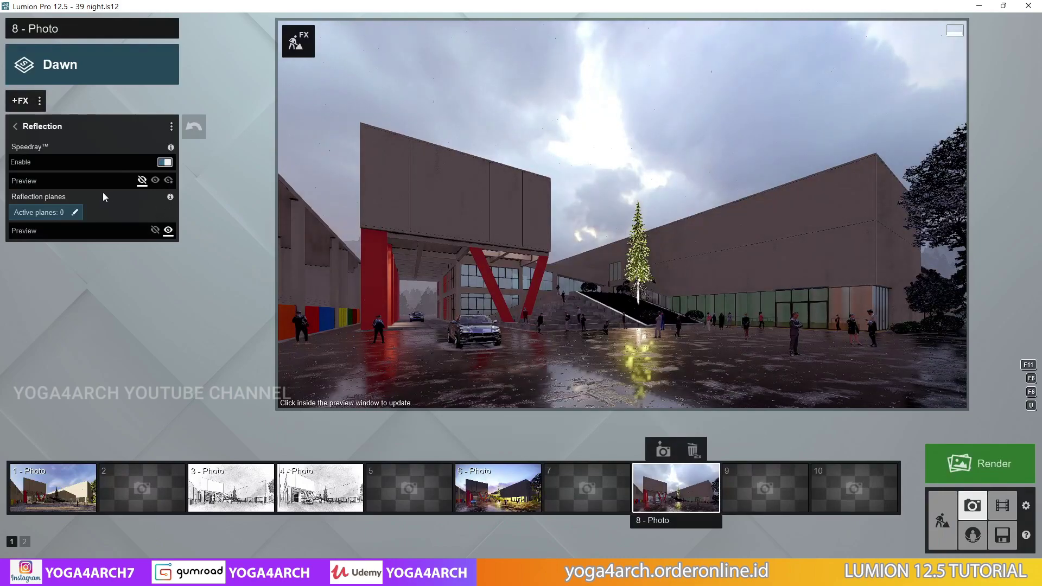
- Place three reflection planes on the glass windows and walls with 8.8 cm plane margins
{"action": "left_click", "coordinate": [73, 213]}
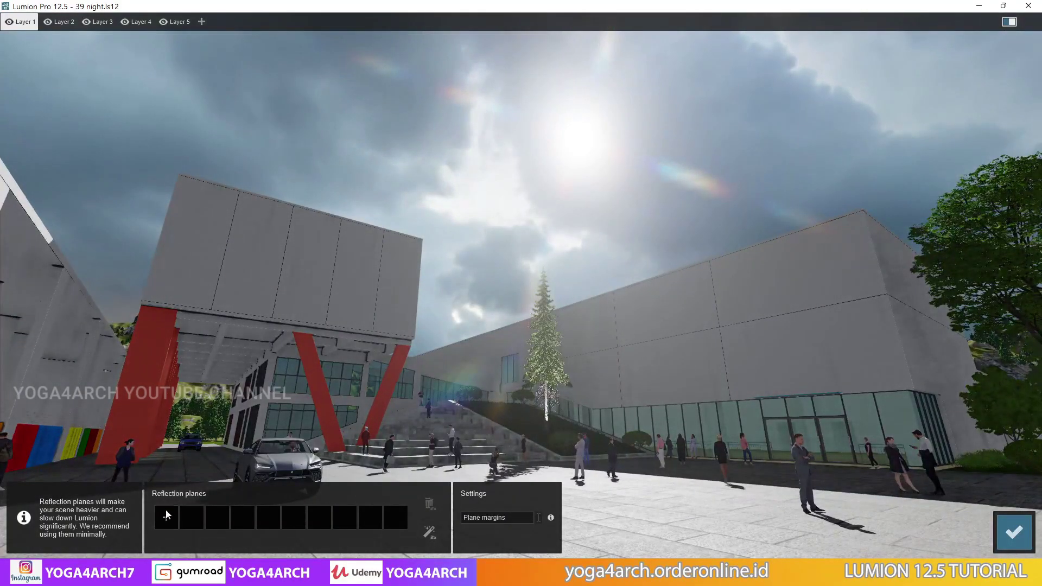
{"action": "left_click", "coordinate": [166, 515]}
{"action": "left_click", "coordinate": [272, 416]}
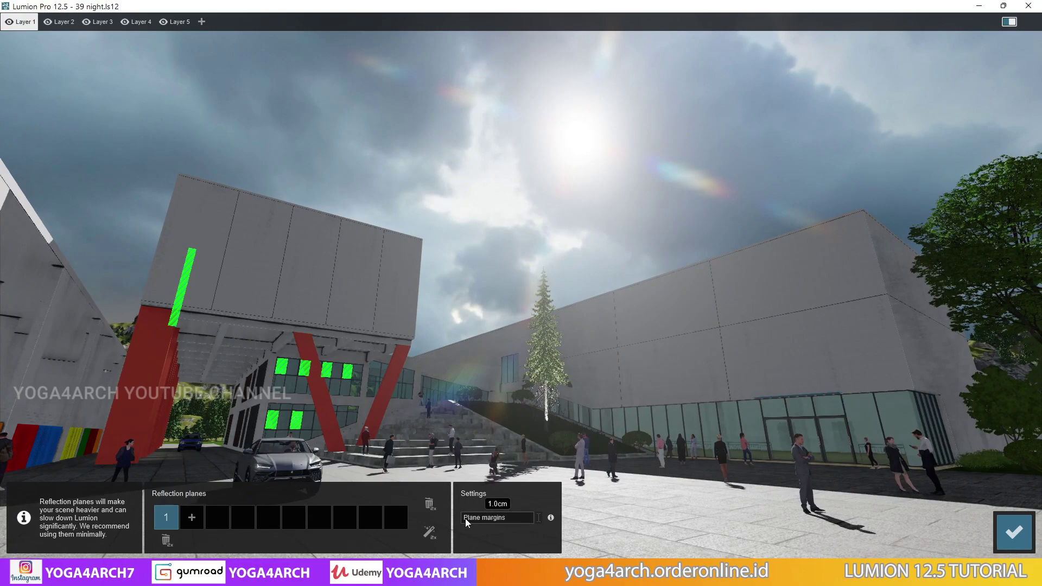
{"action": "left_click_drag", "start_coordinate": [465, 518], "coordinate": [485, 519]}
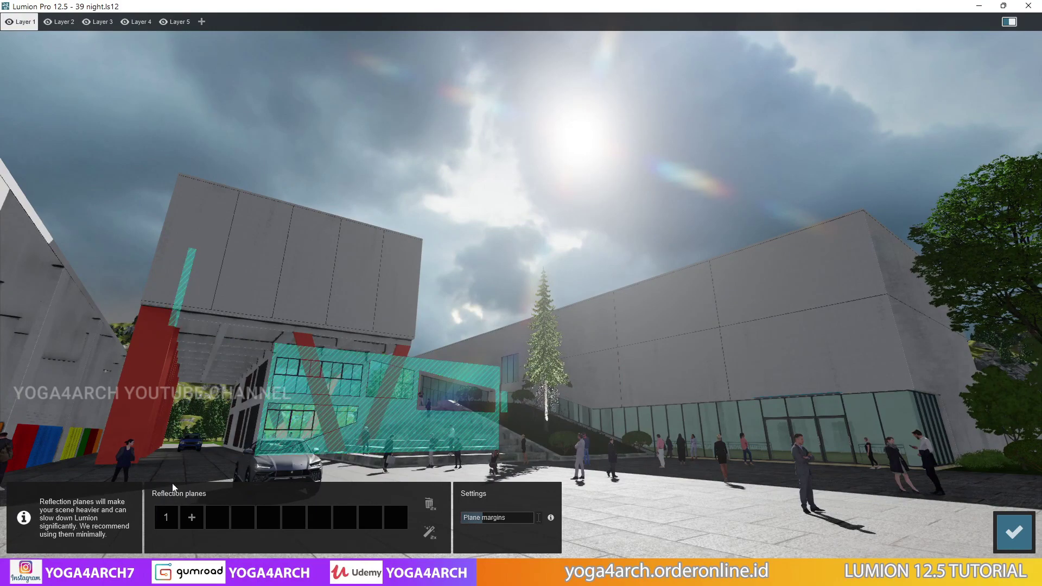
{"action": "left_click", "coordinate": [192, 517]}
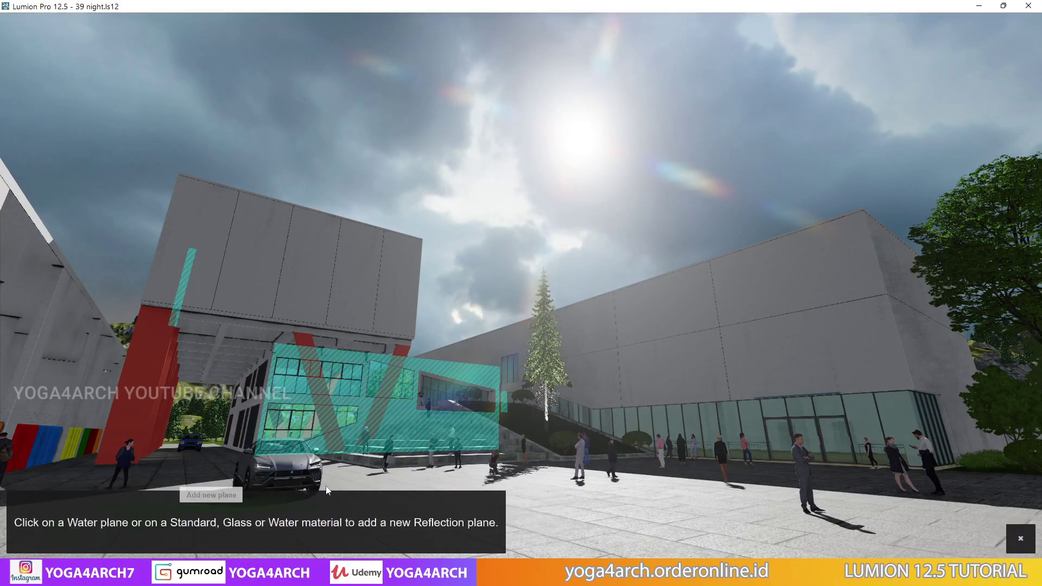
{"action": "left_click", "coordinate": [728, 419]}
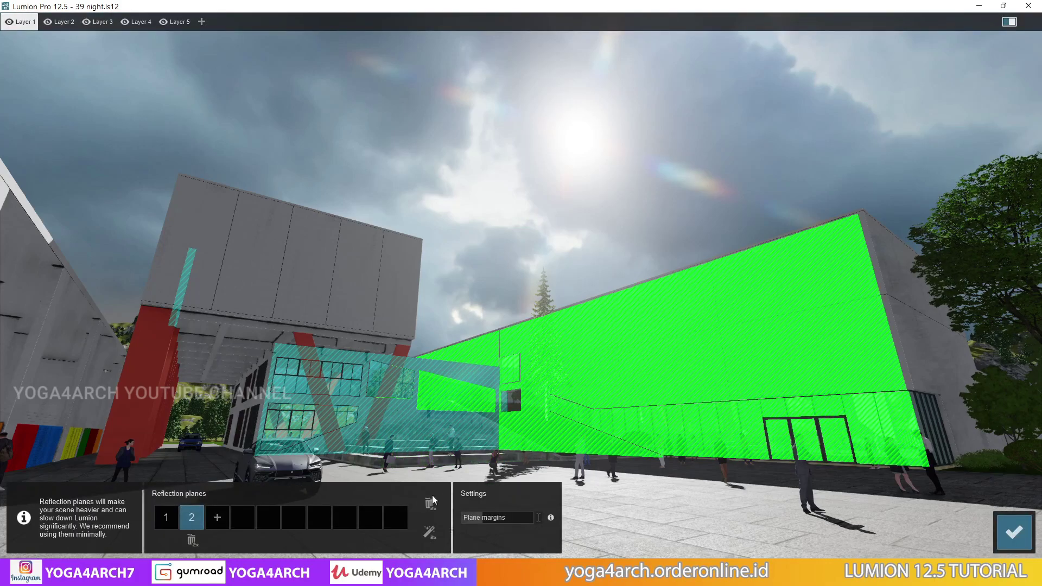
{"action": "mouse_move", "coordinate": [496, 517]}
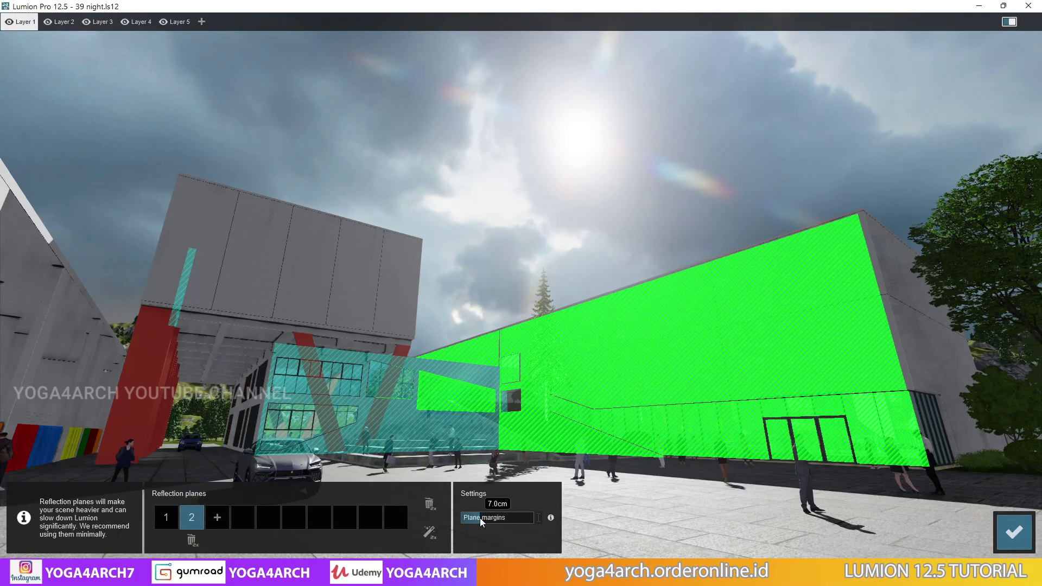
{"action": "left_click", "coordinate": [217, 517]}
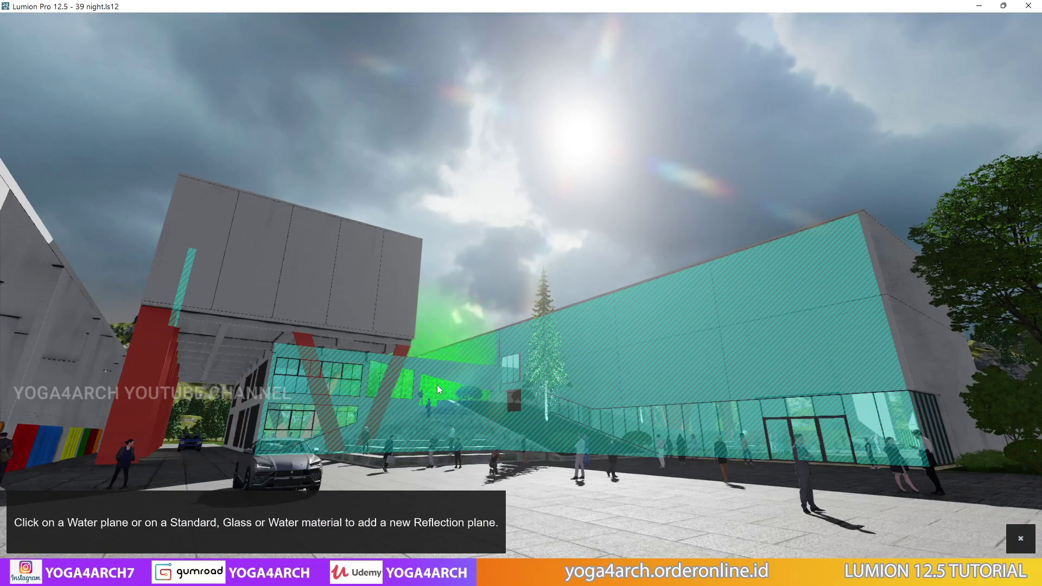
{"action": "left_click", "coordinate": [467, 394]}
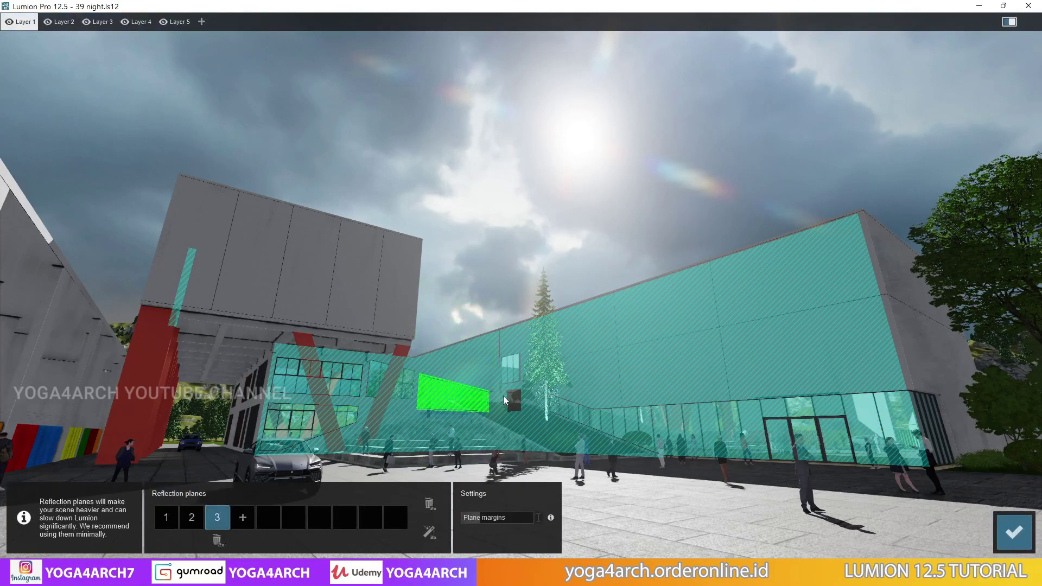
{"action": "left_click", "coordinate": [1028, 530]}
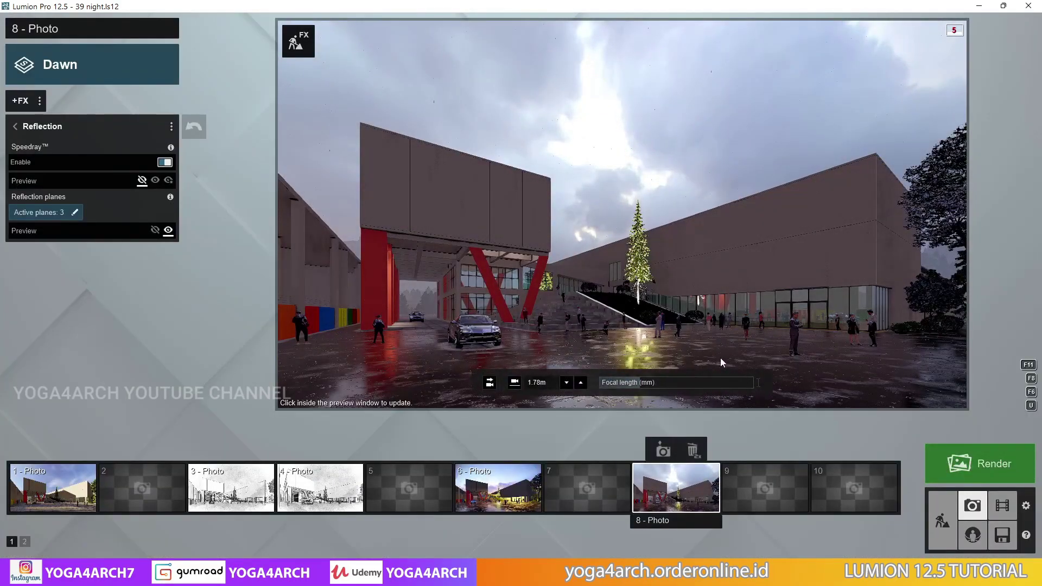
- Update the preview to show the reflections and go back to the effect list
{"action": "left_click", "coordinate": [721, 359]}
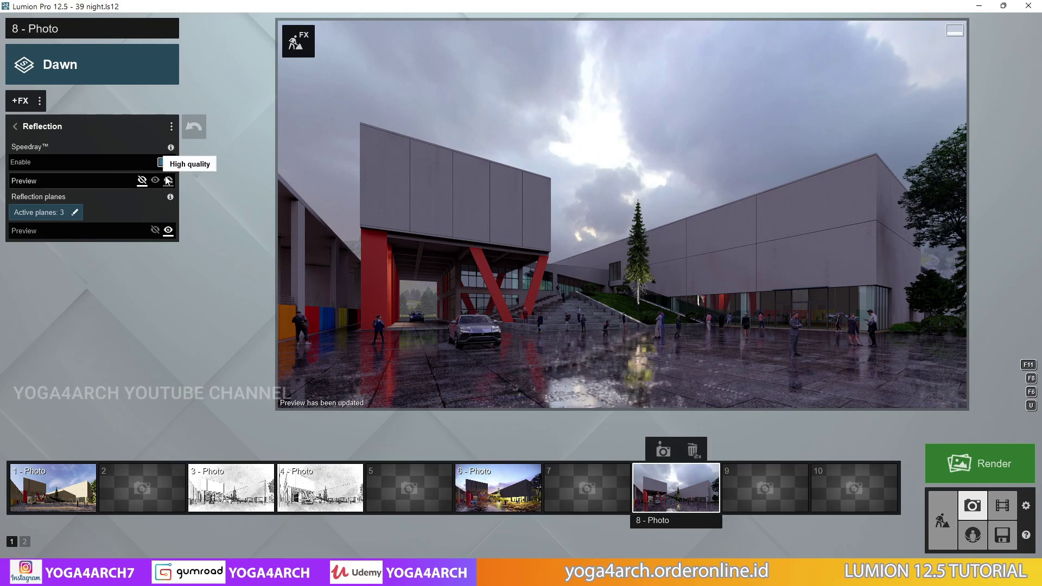
{"action": "left_click", "coordinate": [18, 128]}
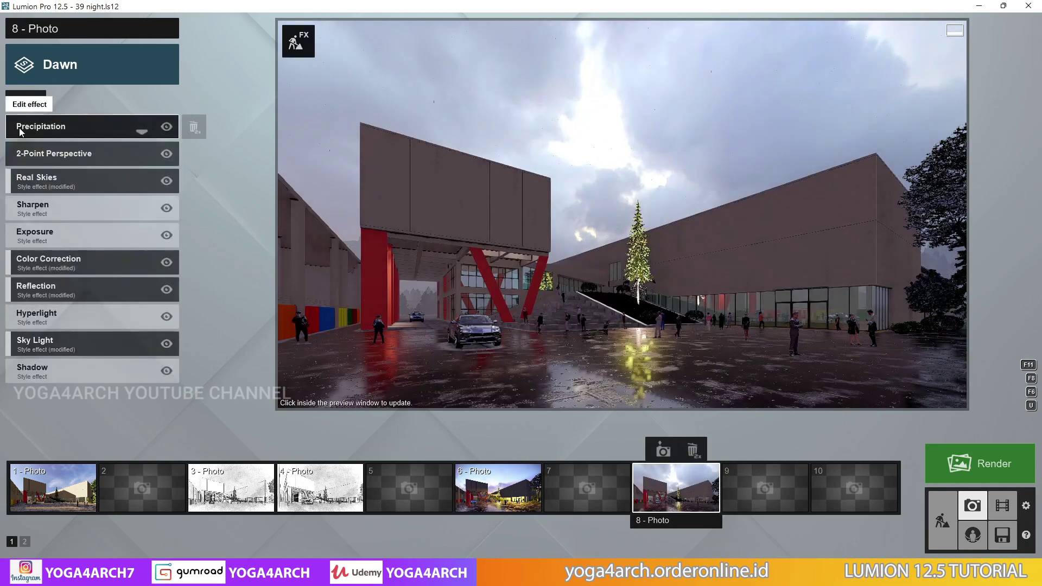
- Fine-tune Color Correction on photo 8, lowering the high limit, vibrance and tint slightly
{"action": "left_click", "coordinate": [103, 270]}
{"action": "left_click", "coordinate": [132, 269]}
{"action": "mouse_move", "coordinate": [622, 213]}
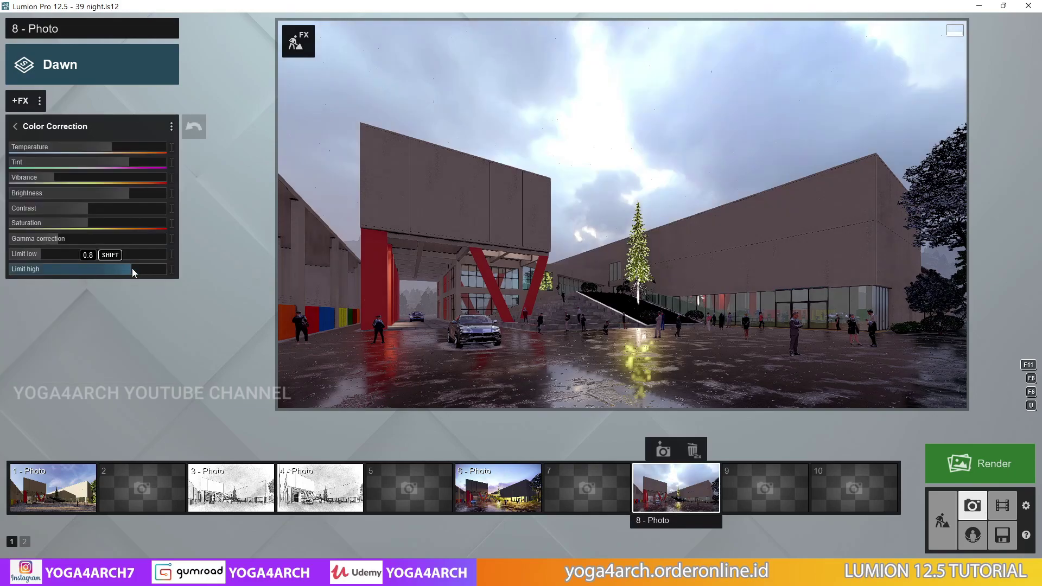
{"action": "left_click", "coordinate": [431, 268]}
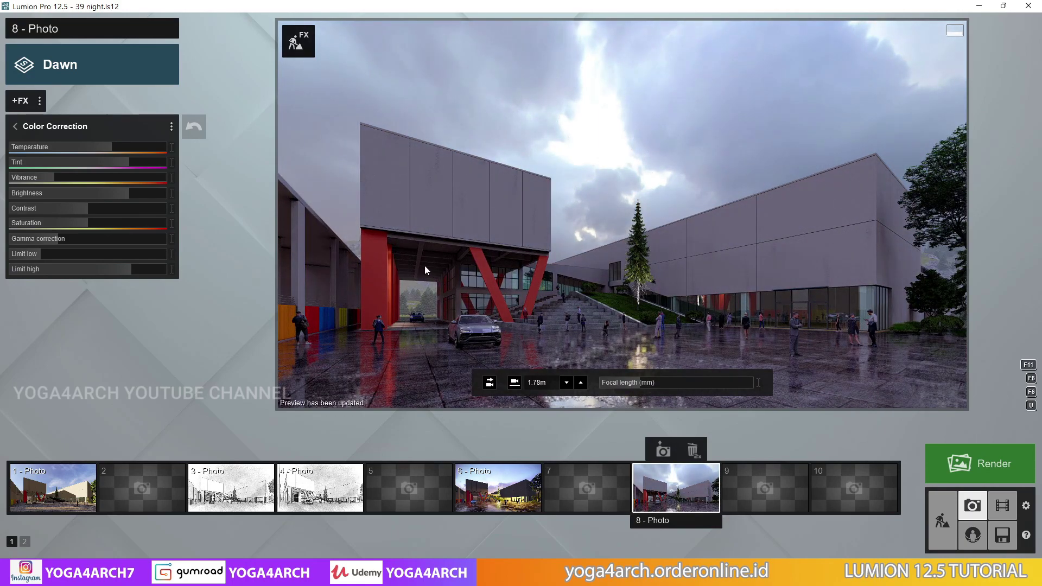
{"action": "mouse_move", "coordinate": [51, 177]}
{"action": "left_click_drag", "start_coordinate": [51, 177], "coordinate": [50, 175]}
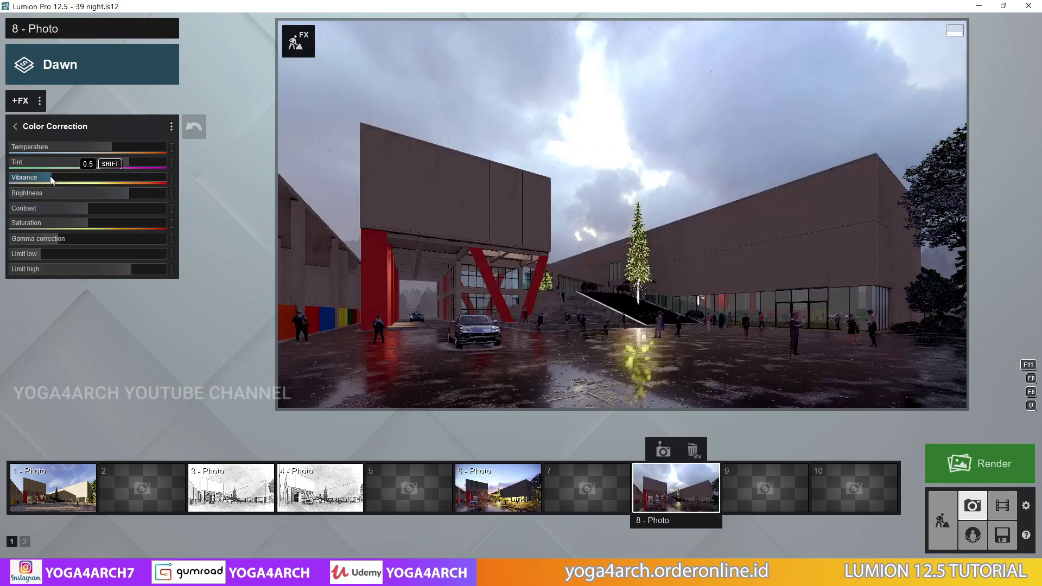
{"action": "left_click_drag", "start_coordinate": [125, 162], "coordinate": [121, 162]}
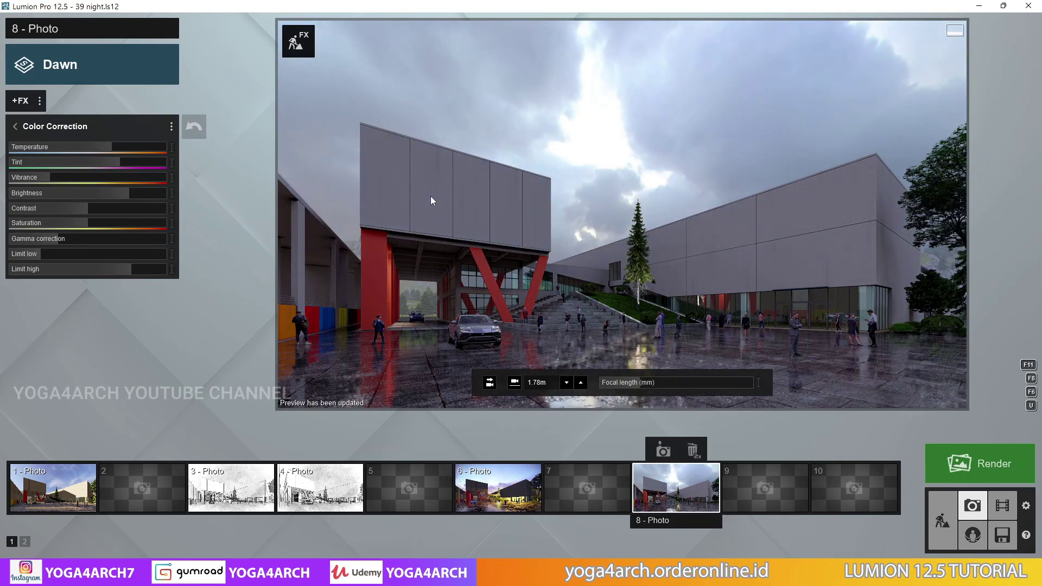
{"action": "left_click", "coordinate": [15, 128]}
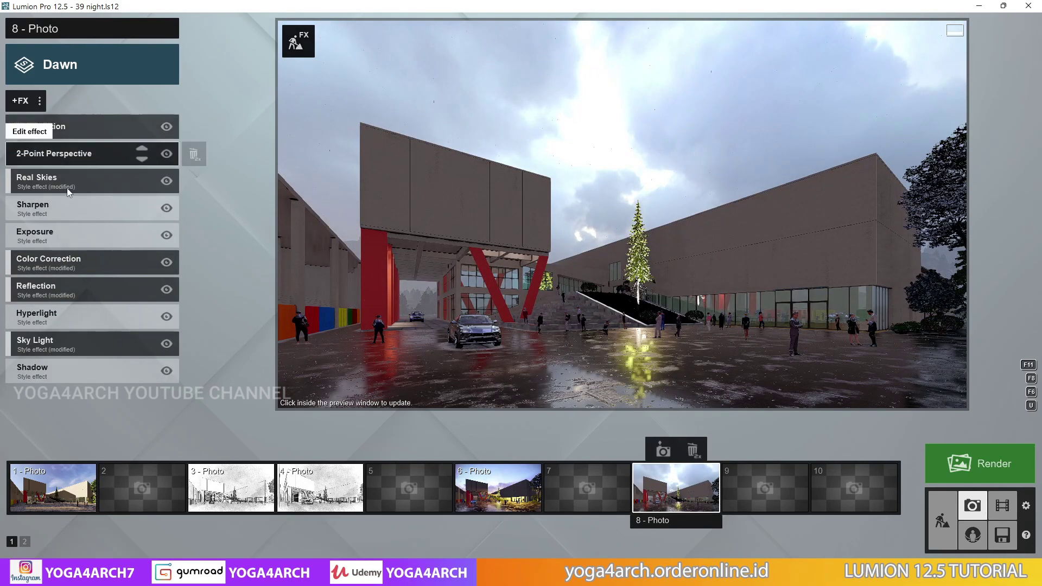
- Enable the Hyperlight effect on photo 8 with 'Enable in preview' switched on
{"action": "left_click", "coordinate": [105, 314]}
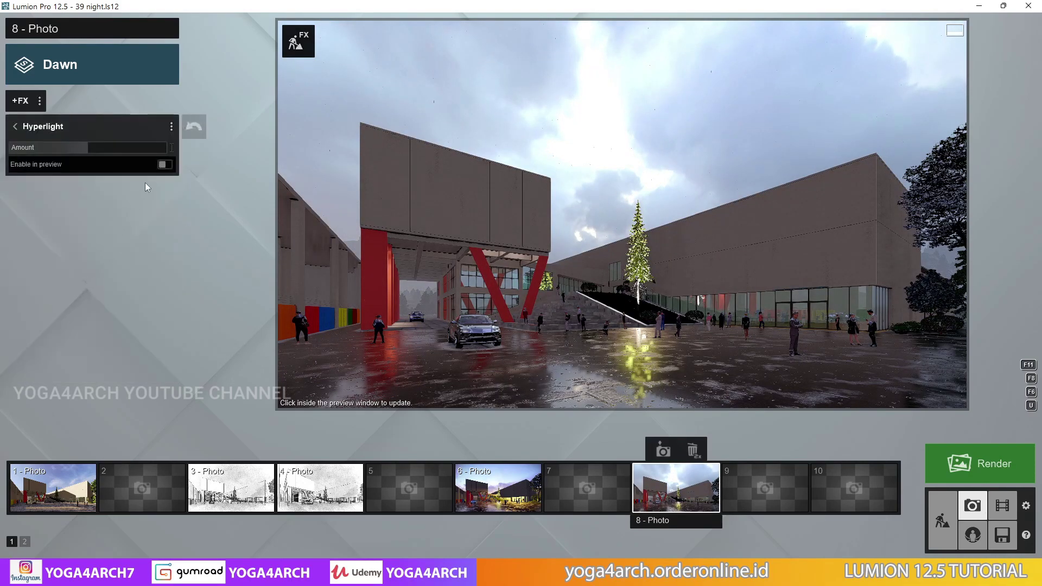
{"action": "left_click", "coordinate": [165, 164]}
{"action": "left_click", "coordinate": [448, 202]}
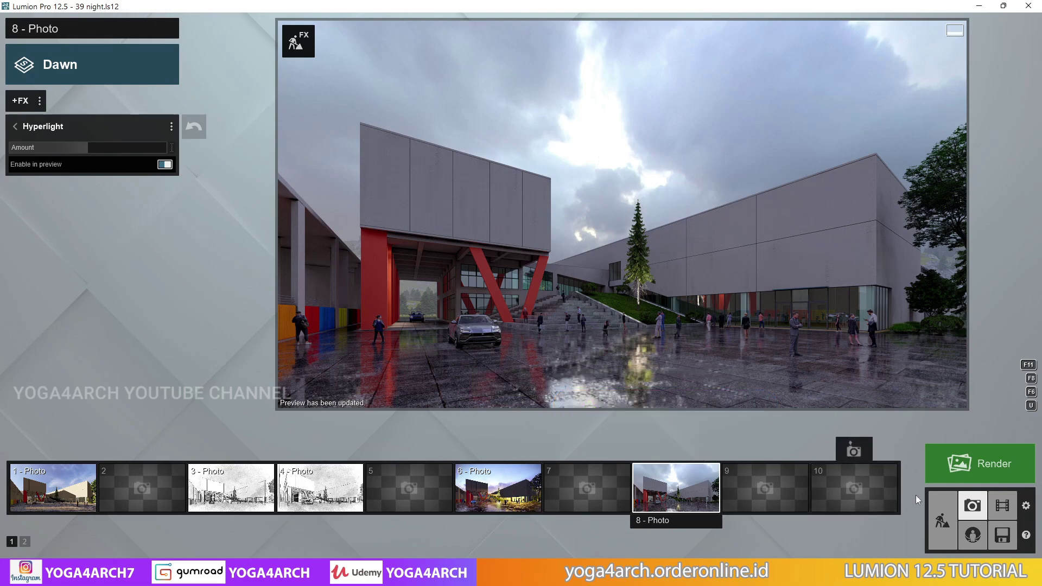
- In Build mode, delete the two spotlights on the right building's wall
{"action": "left_click", "coordinate": [942, 521]}
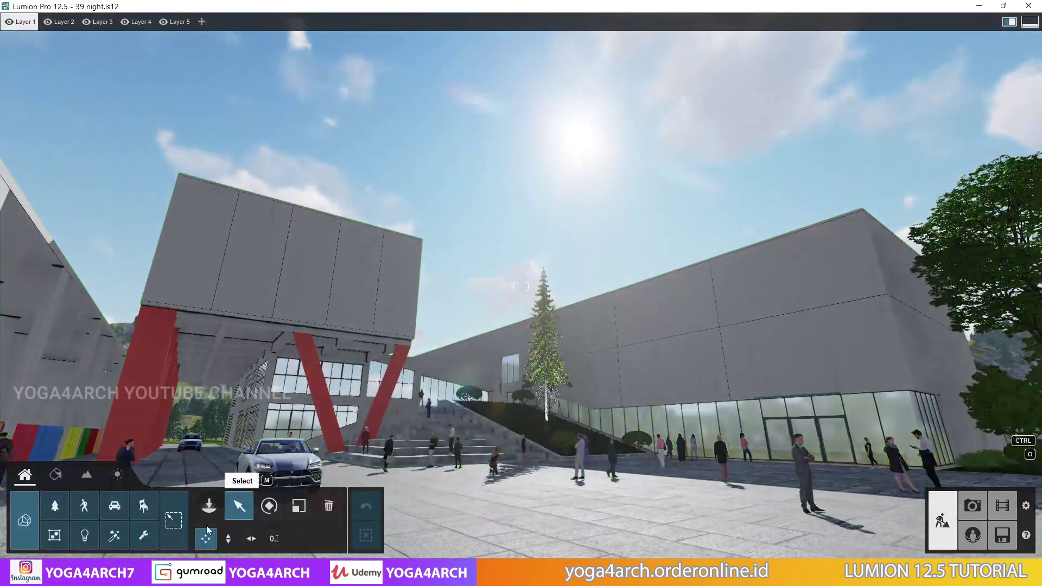
{"action": "left_click", "coordinate": [85, 535]}
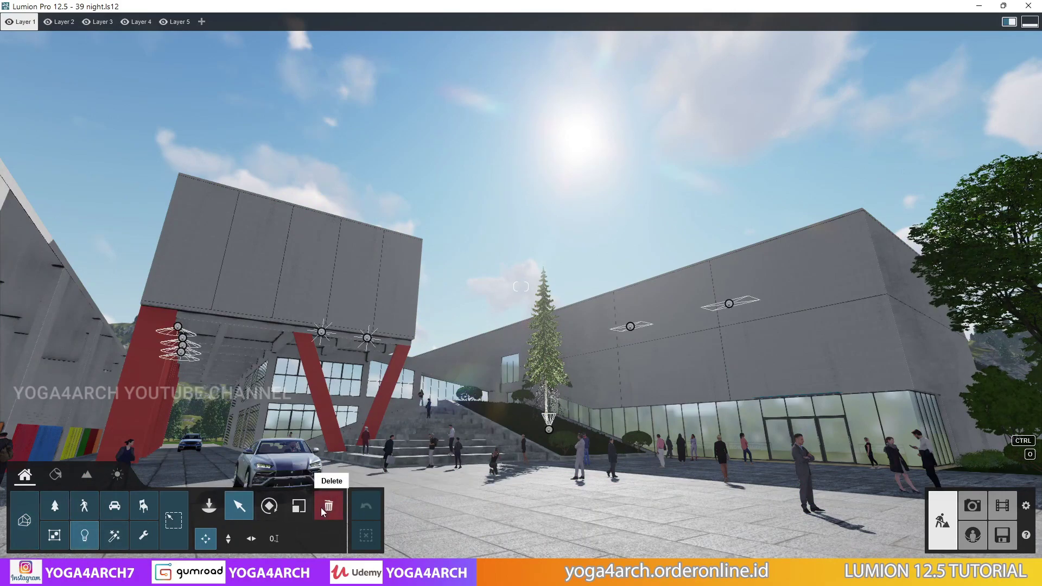
{"action": "left_click", "coordinate": [328, 506]}
{"action": "left_click", "coordinate": [638, 329]}
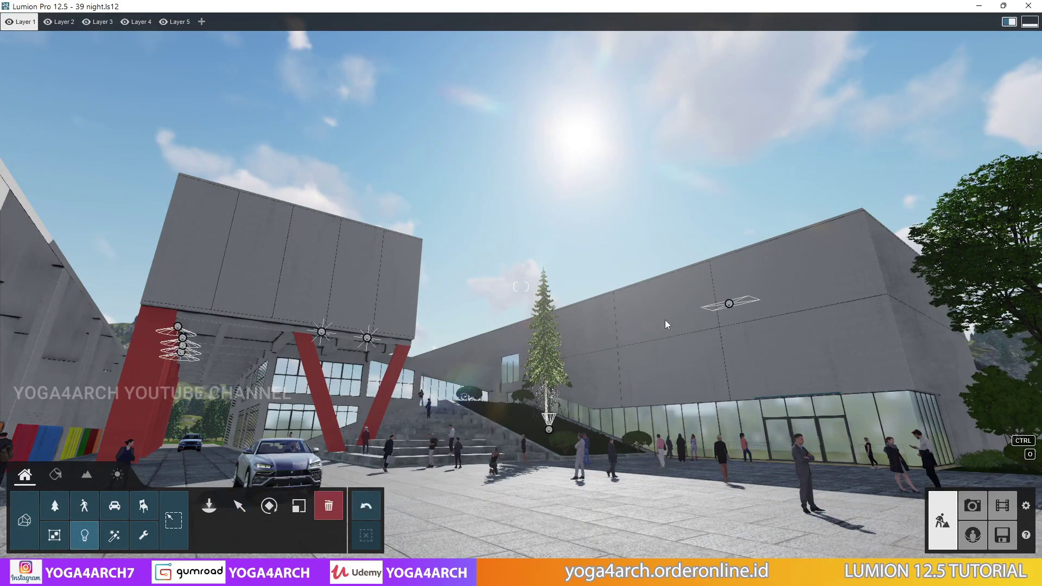
{"action": "left_click", "coordinate": [727, 304]}
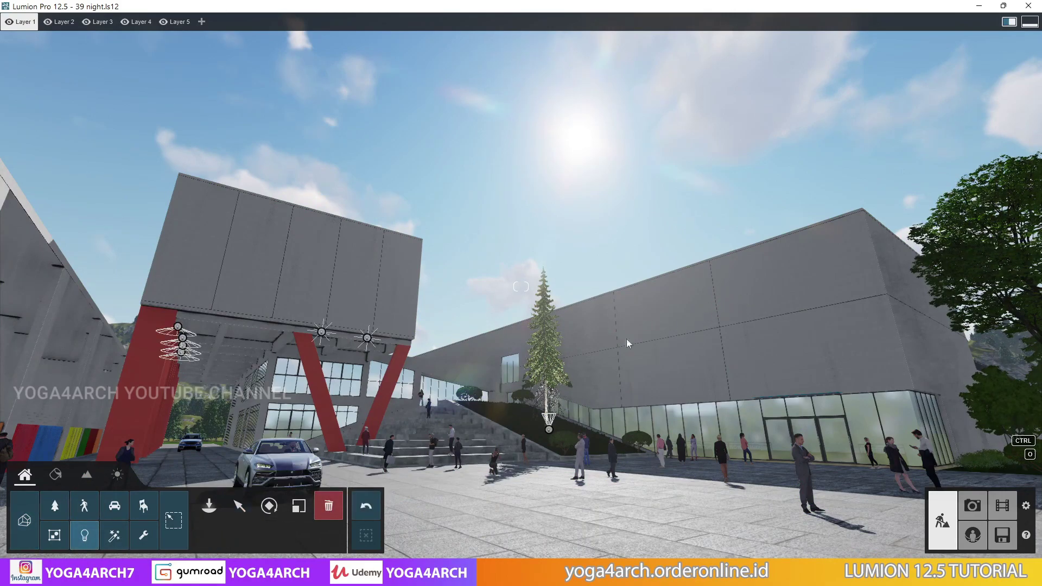
{"action": "left_click", "coordinate": [84, 535]}
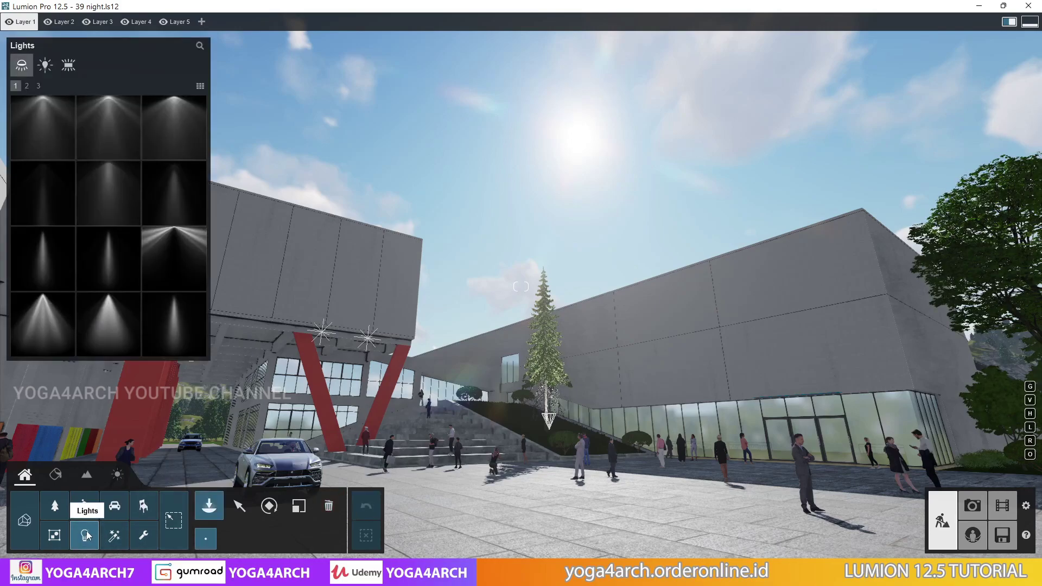
- Place a square Area Light on the ceiling above the glass facade entrance
{"action": "left_click", "coordinate": [69, 66]}
{"action": "left_click", "coordinate": [52, 133]}
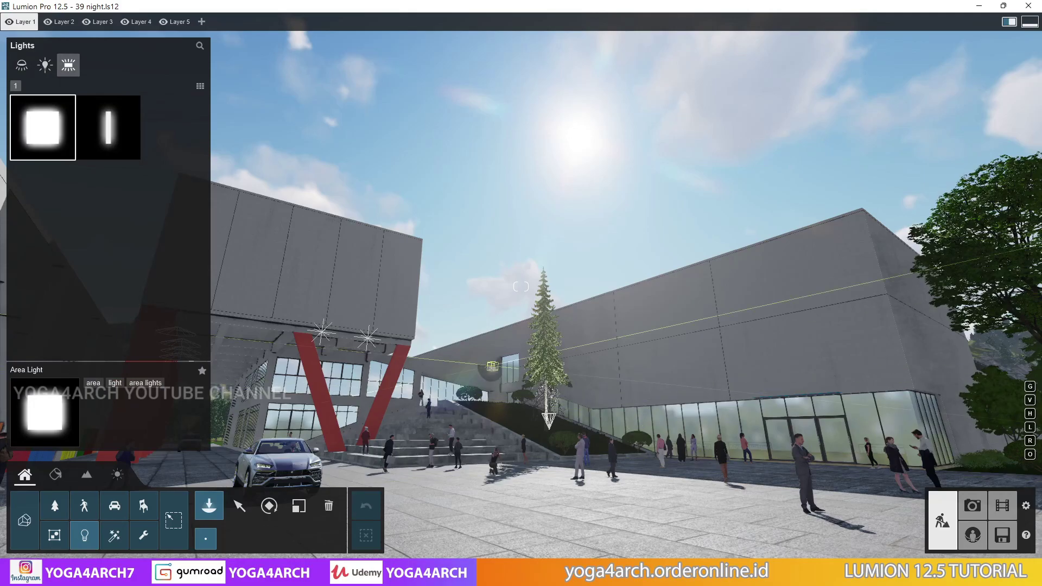
{"action": "right_click_drag", "start_coordinate": [698, 456], "coordinate": [814, 450]}
{"action": "key", "text": "w"}
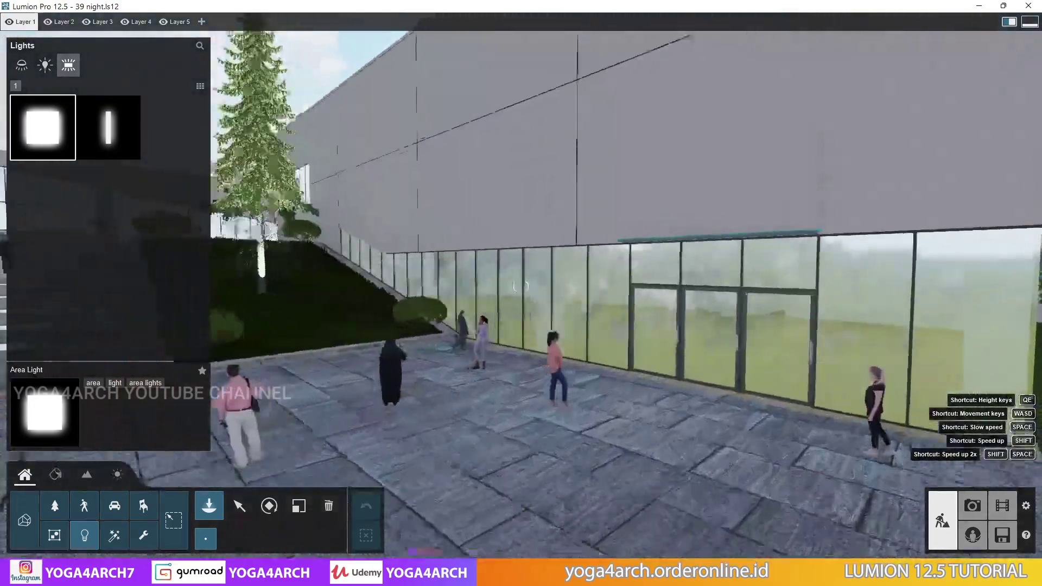
{"action": "right_click_drag", "start_coordinate": [520, 287], "coordinate": [566, 244]}
{"action": "key", "text": "w"}
{"action": "left_click", "coordinate": [581, 233]}
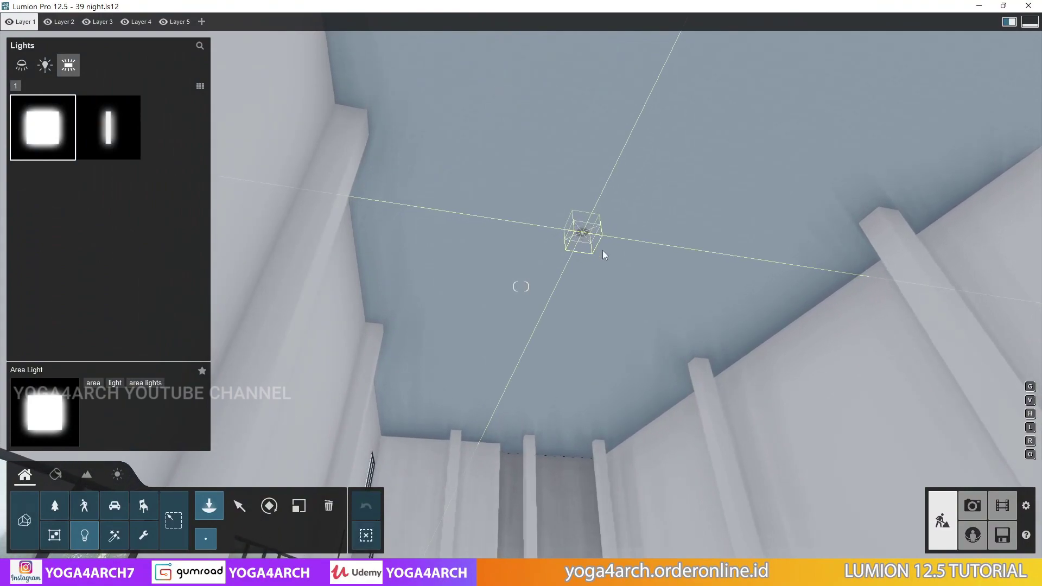
- Stretch the area light to about 5.2 m wide with a longer length
{"action": "left_click", "coordinate": [239, 506]}
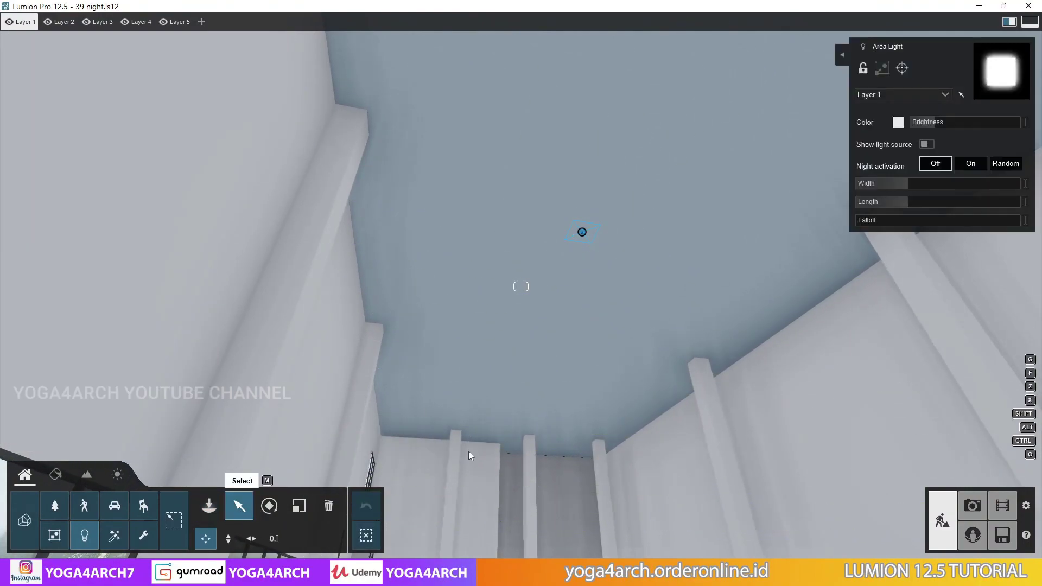
{"action": "mouse_move", "coordinate": [955, 183]}
{"action": "left_mouse_down"}
{"action": "mouse_move", "coordinate": [975, 183]}
{"action": "mouse_move", "coordinate": [971, 200]}
{"action": "mouse_move", "coordinate": [1041, 166]}
{"action": "left_mouse_up"}
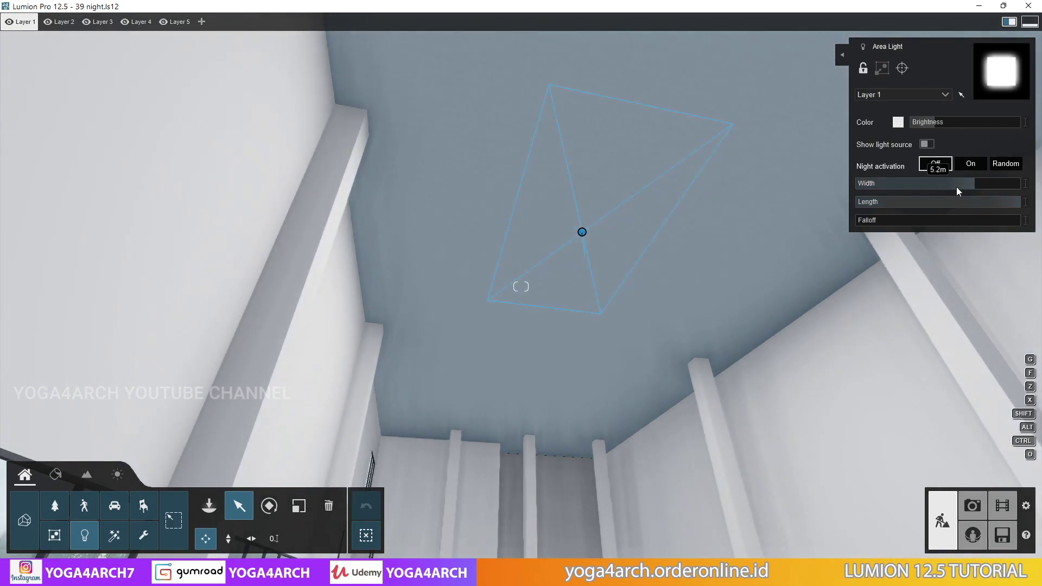
{"action": "right_click_drag", "start_coordinate": [667, 216], "coordinate": [770, 293]}
{"action": "right_click_drag", "start_coordinate": [521, 287], "coordinate": [521, 286]}
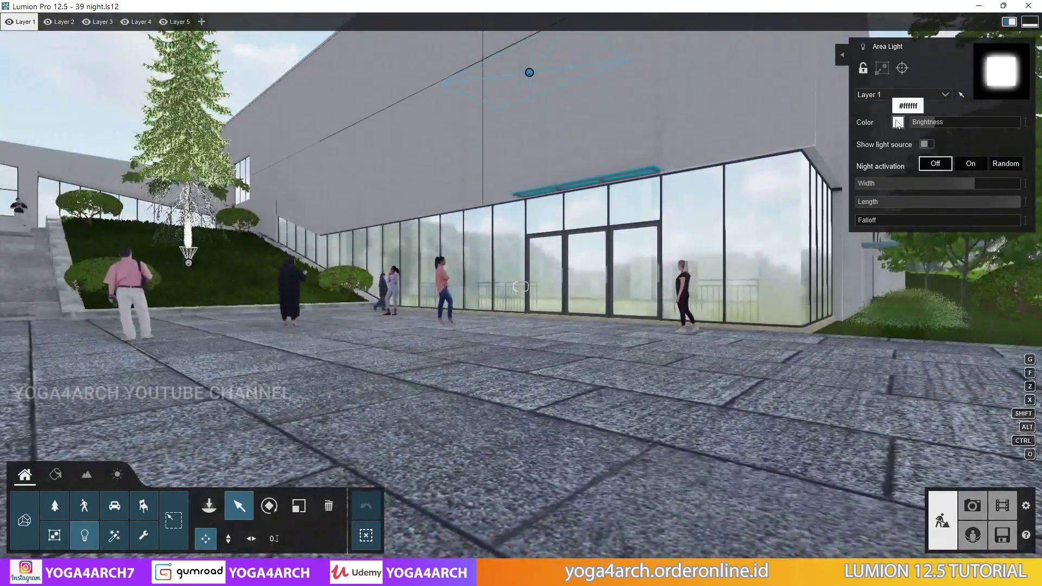
- Colour the ceiling area light a saturated orange and return to Photo mode
{"action": "left_click", "coordinate": [897, 122]}
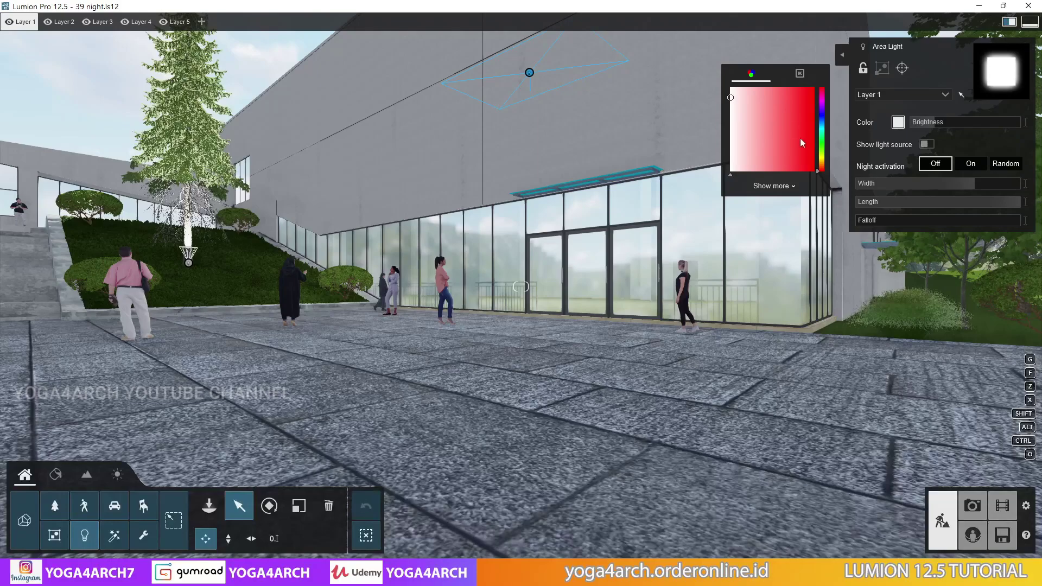
{"action": "left_click_drag", "start_coordinate": [820, 162], "coordinate": [821, 163]}
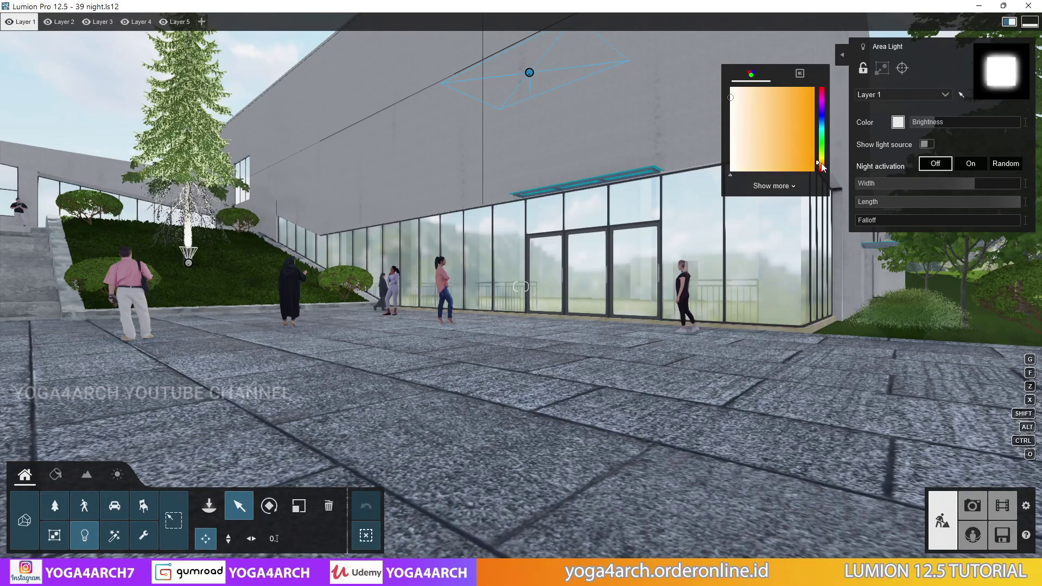
{"action": "left_click", "coordinate": [769, 105]}
{"action": "left_click", "coordinate": [791, 104]}
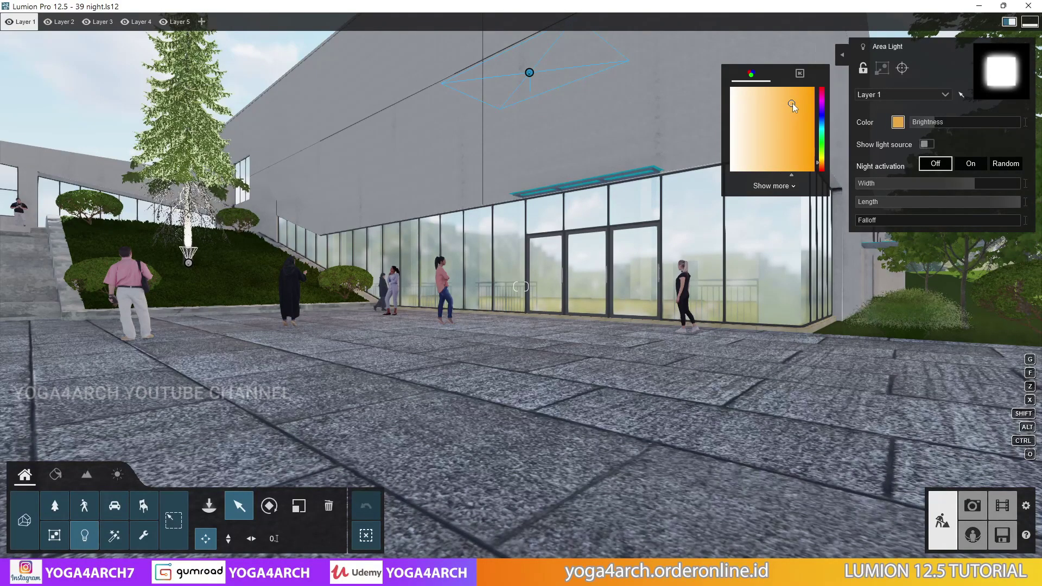
{"action": "left_click", "coordinate": [973, 505]}
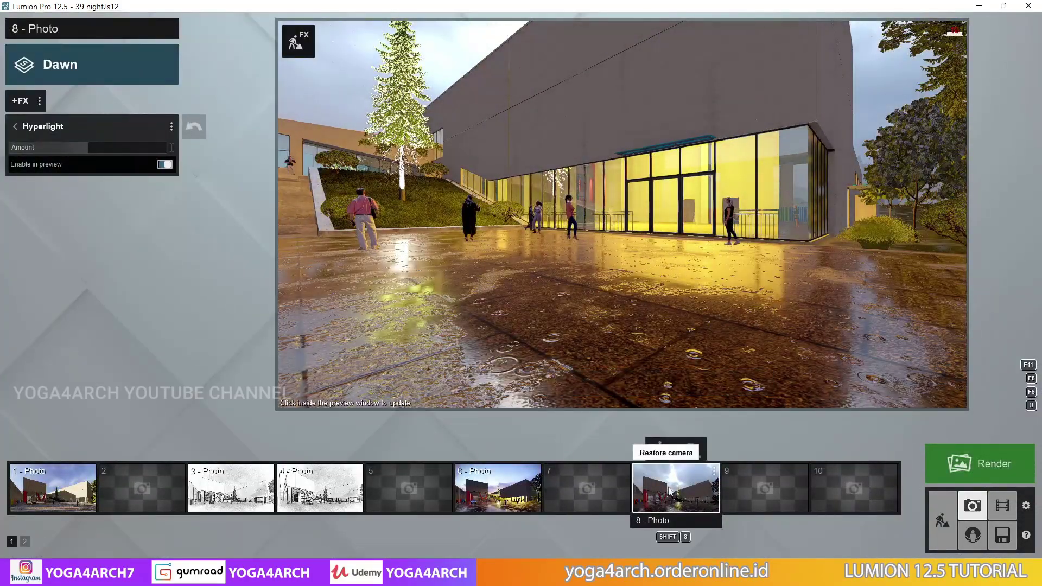
- Restore photo 8's saved camera view, then go back to Build mode
{"action": "left_click", "coordinate": [663, 451]}
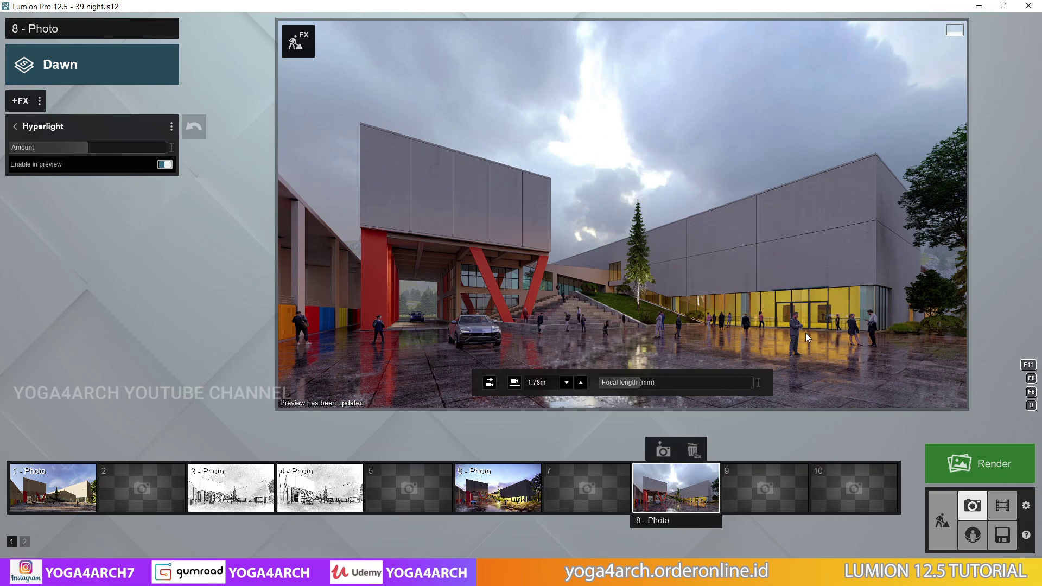
{"action": "left_click", "coordinate": [298, 41]}
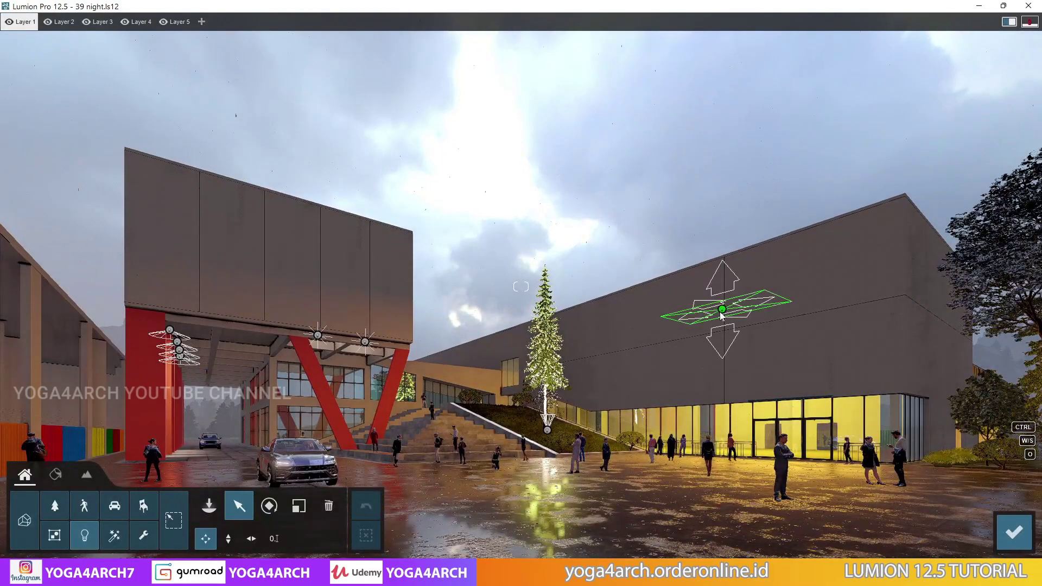
- Raise the orange area light's brightness from 57.9 to 182.3
{"action": "left_click", "coordinate": [721, 310]}
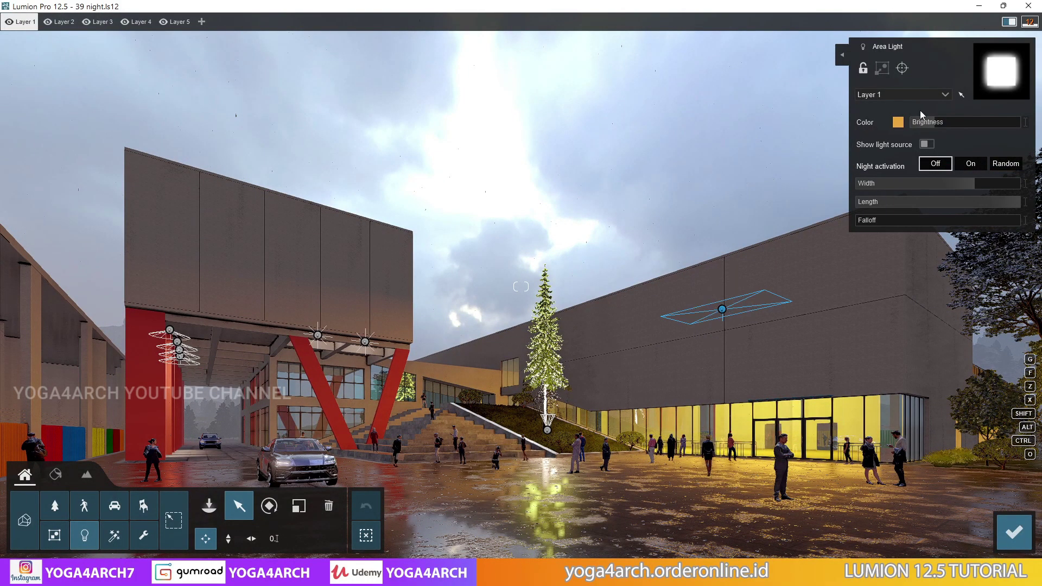
{"action": "left_click_drag", "start_coordinate": [940, 123], "coordinate": [943, 124]}
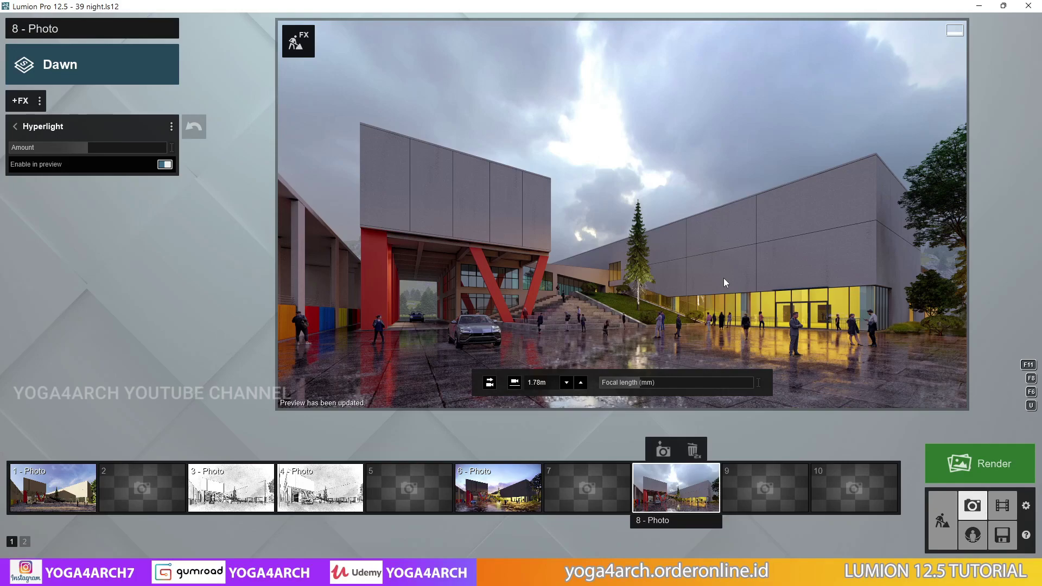
- Increase photo 8's Sharpen effect intensity slightly
{"action": "left_click", "coordinate": [14, 127]}
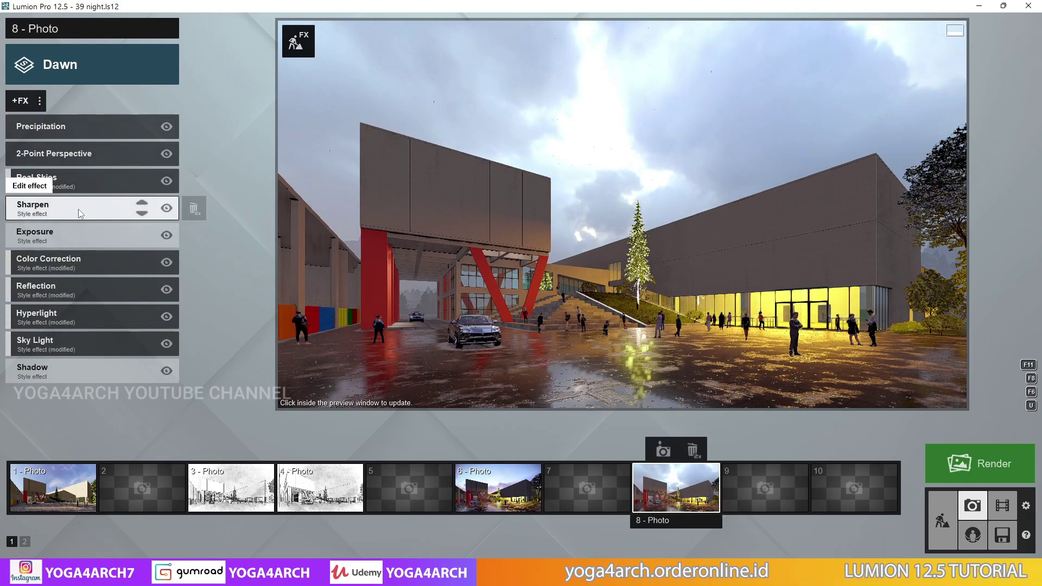
{"action": "left_click", "coordinate": [78, 212]}
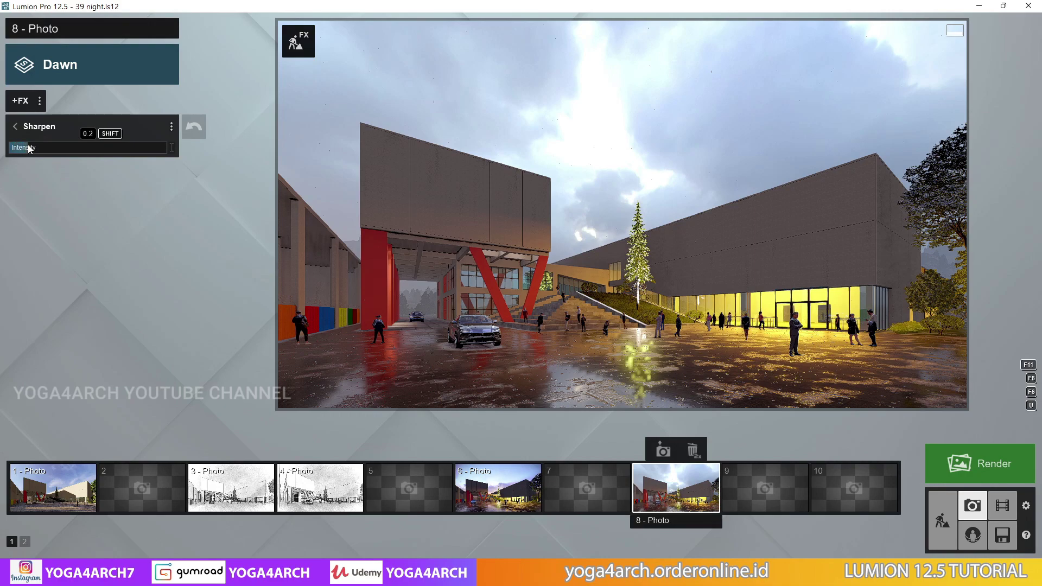
{"action": "left_click_drag", "start_coordinate": [34, 145], "coordinate": [38, 147]}
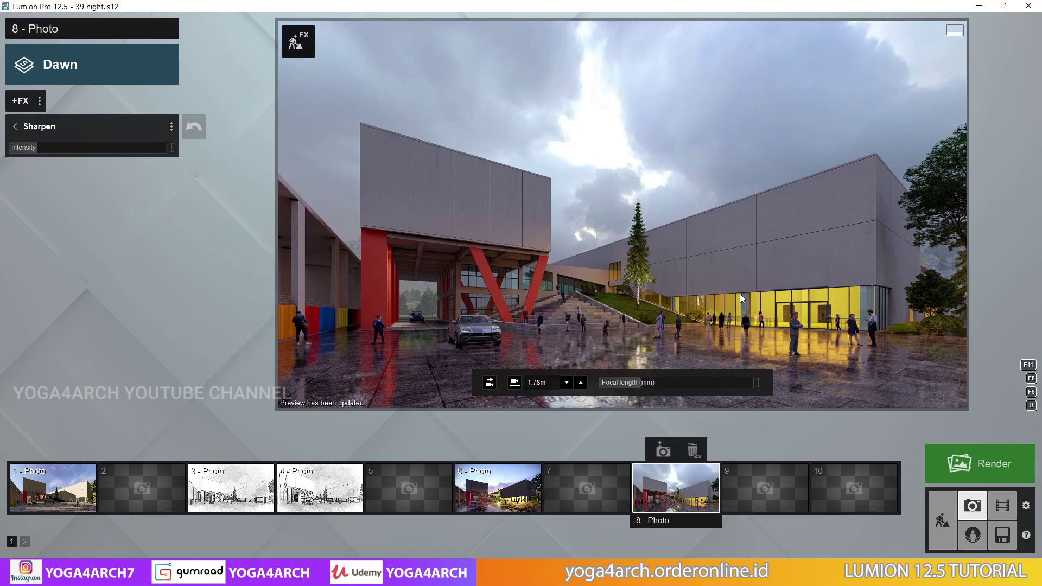
- Render photo 8 at 3840x2160 print size as the JPG 'after rain'
{"action": "left_click", "coordinate": [1003, 455]}
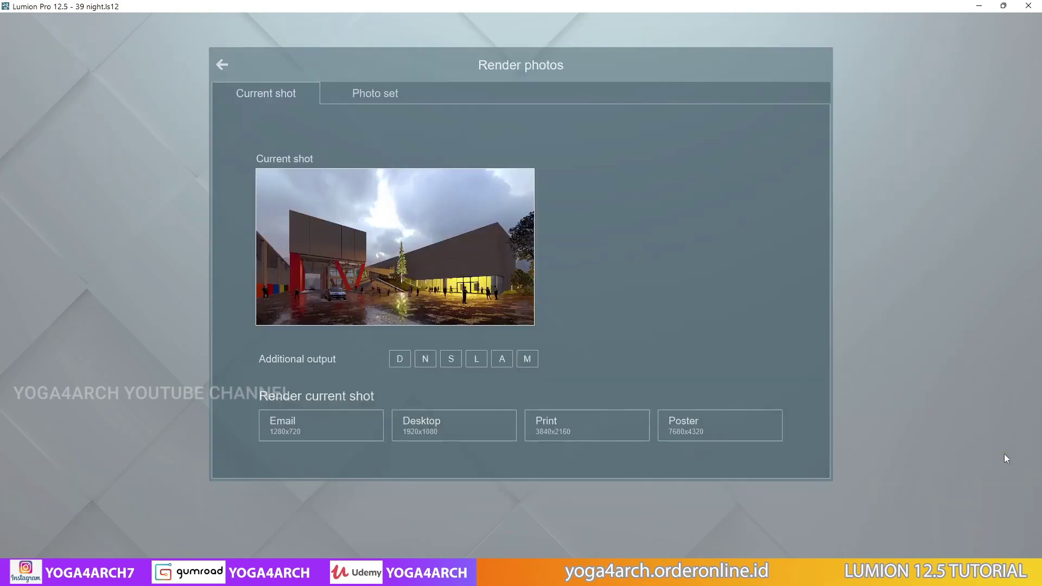
{"action": "left_click", "coordinate": [601, 429]}
{"action": "type", "text": "after rain"}
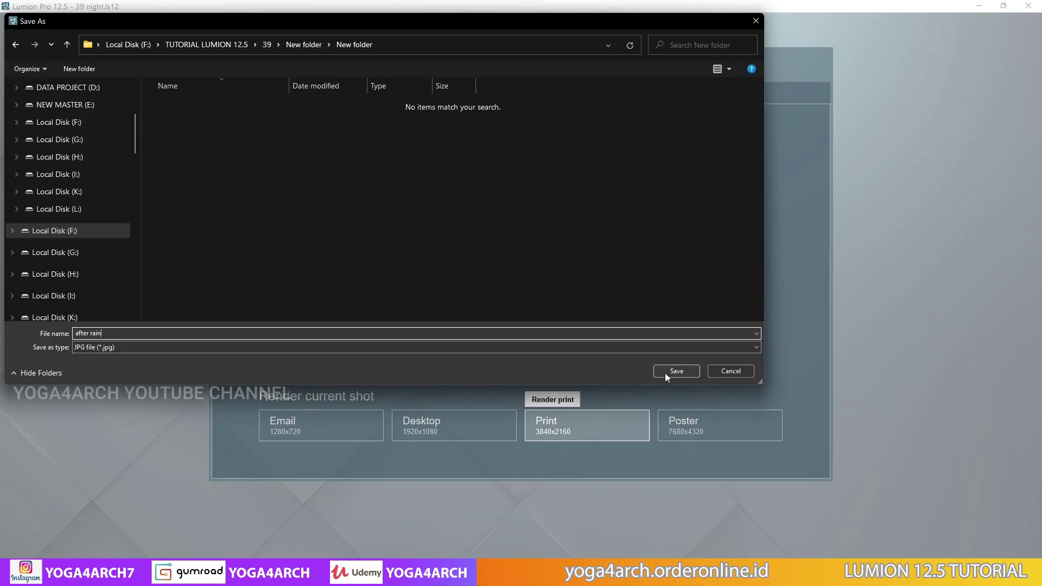
{"action": "left_click", "coordinate": [669, 368]}
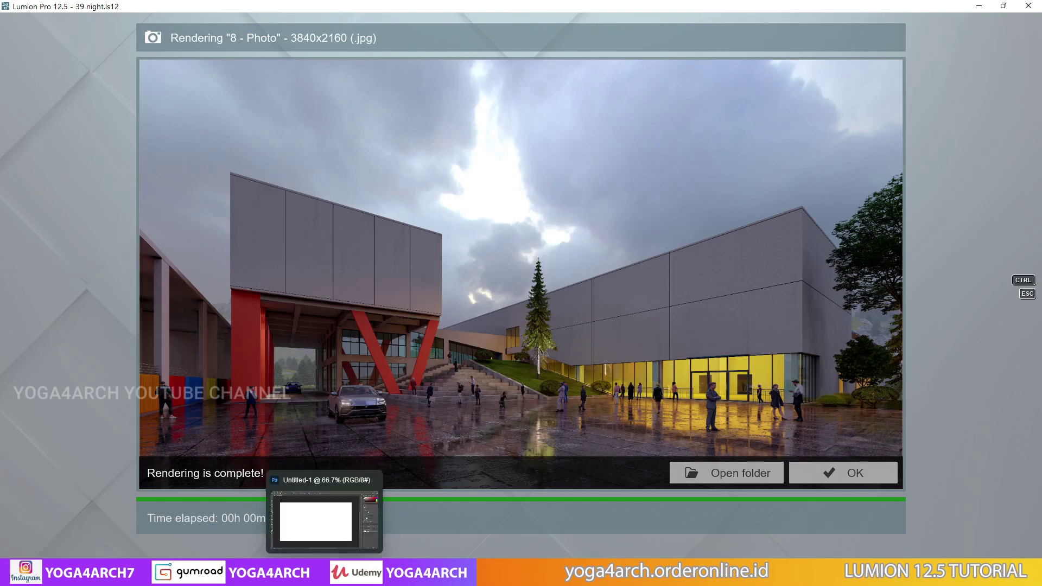
- Open the 'after rain' render in Photoshop
{"action": "left_click", "coordinate": [324, 515]}
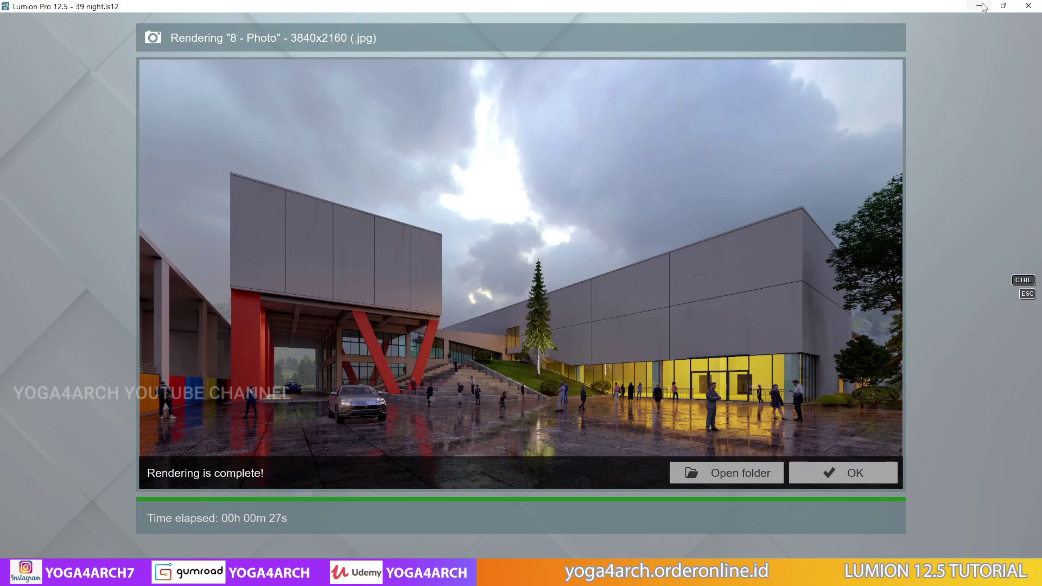
{"action": "left_click", "coordinate": [24, 6]}
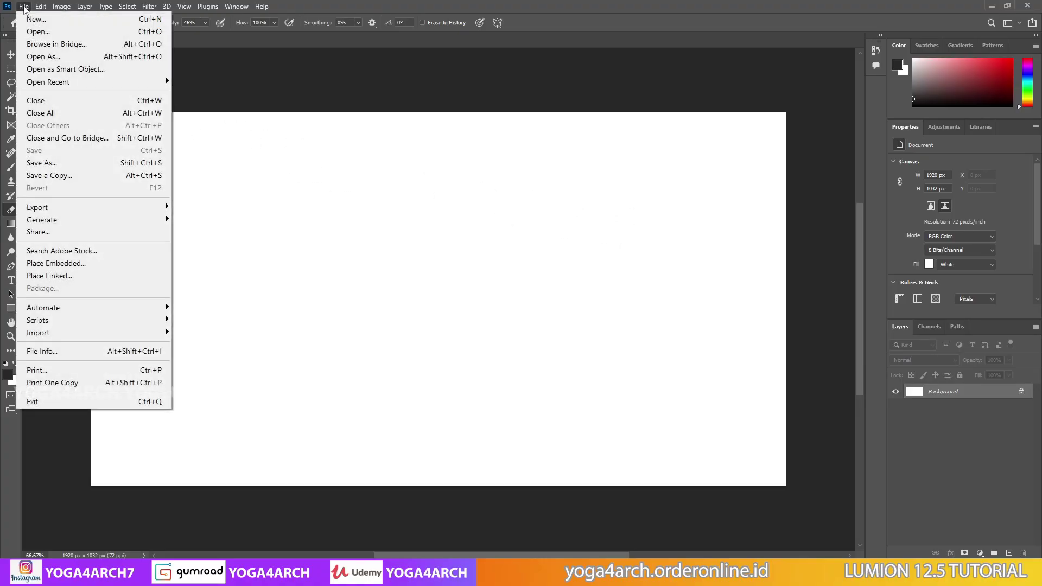
{"action": "left_click", "coordinate": [32, 31]}
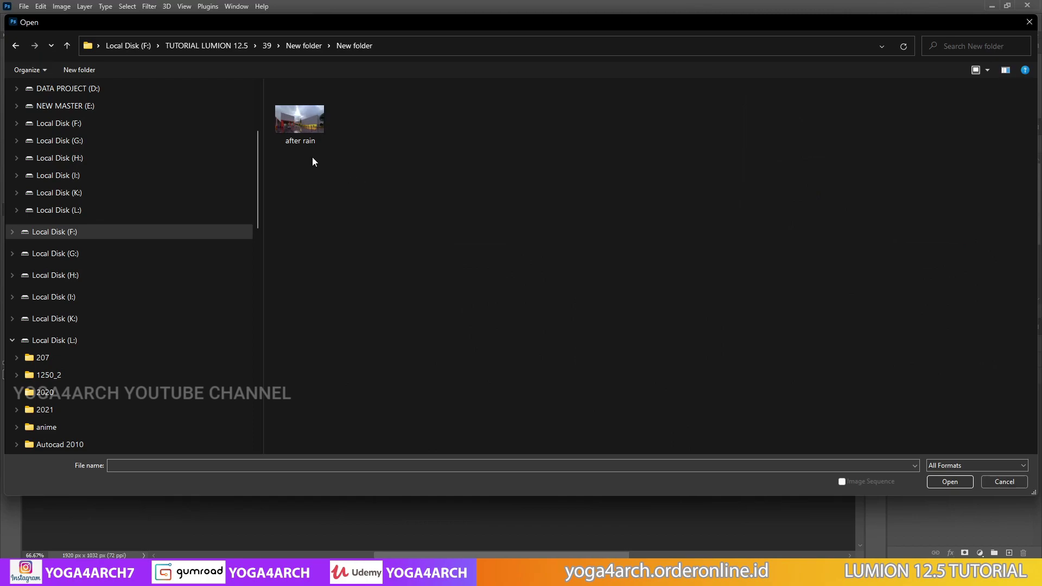
{"action": "left_click", "coordinate": [303, 127]}
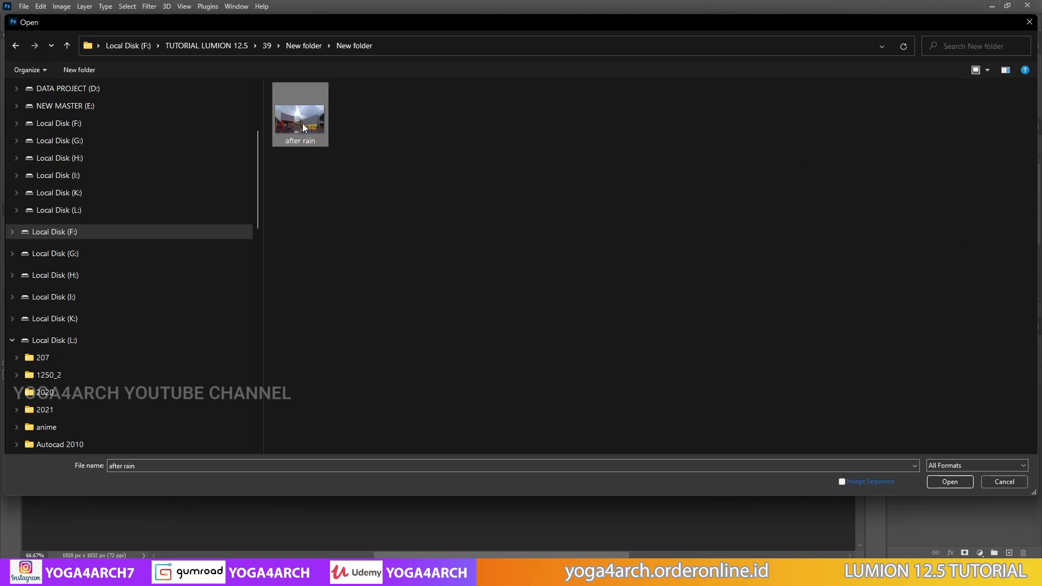
{"action": "left_click", "coordinate": [950, 482]}
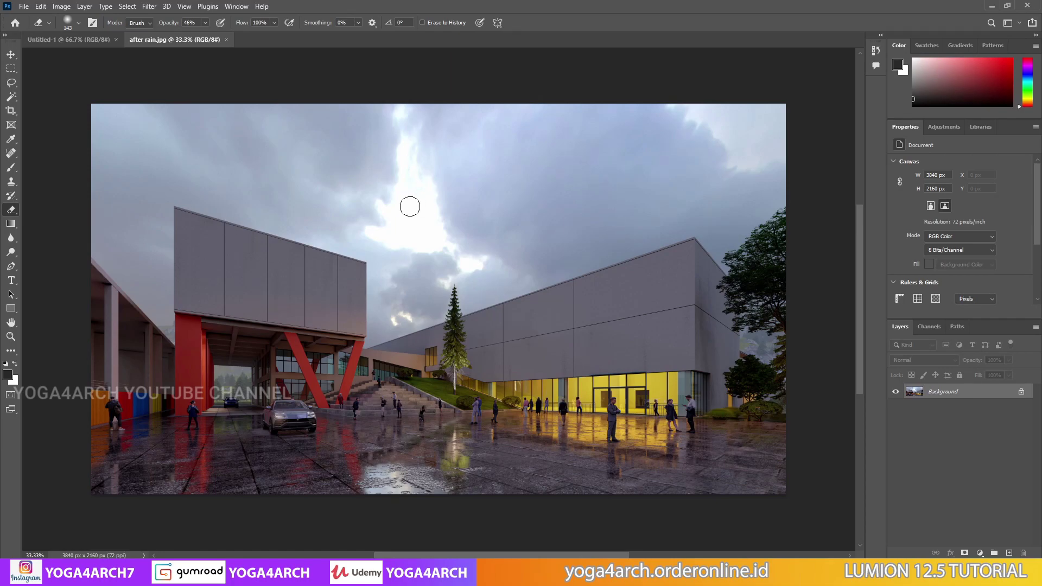
- Unlock the Background as Layer 0 and duplicate it as Layer 0 copy
{"action": "double_click", "coordinate": [987, 394]}
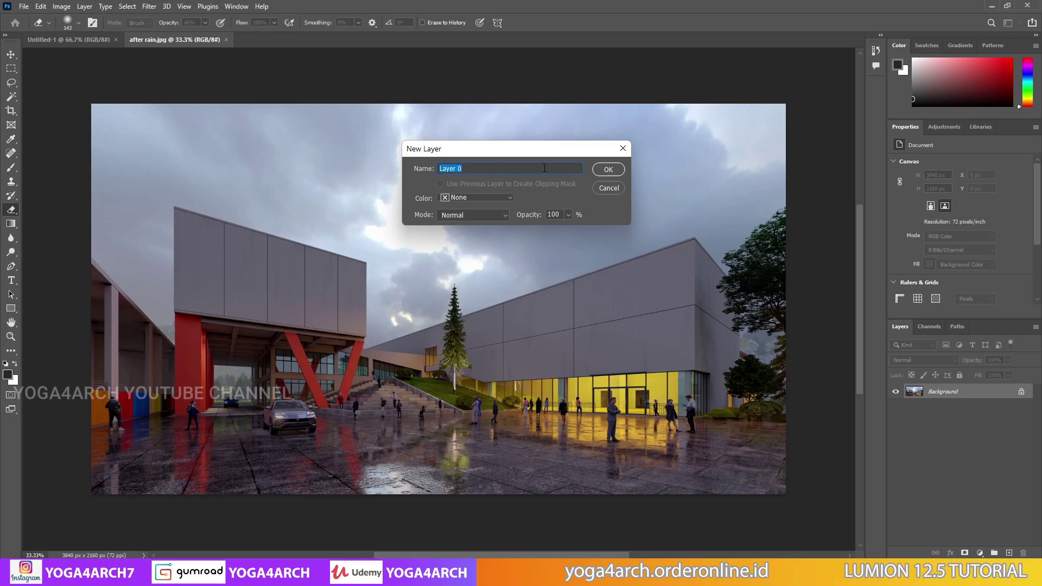
{"action": "left_click", "coordinate": [608, 170]}
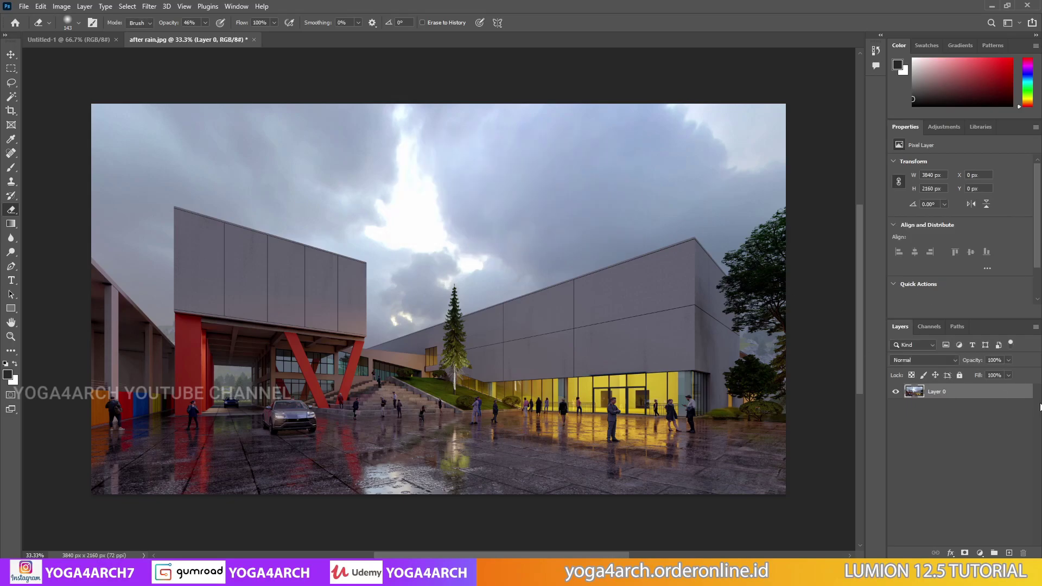
{"action": "left_click_drag", "start_coordinate": [987, 395], "coordinate": [1008, 553]}
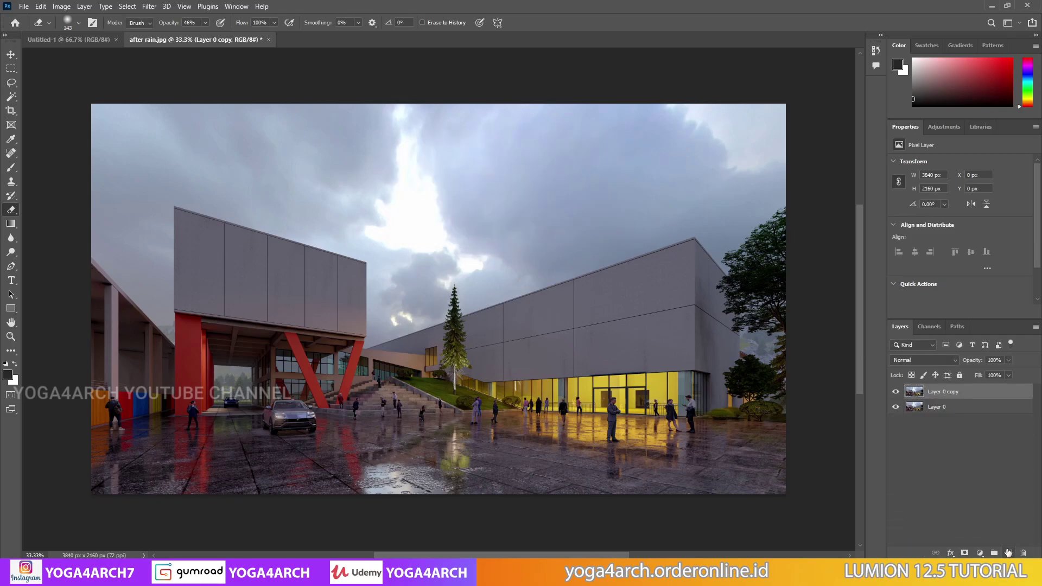
{"action": "left_click", "coordinate": [149, 6]}
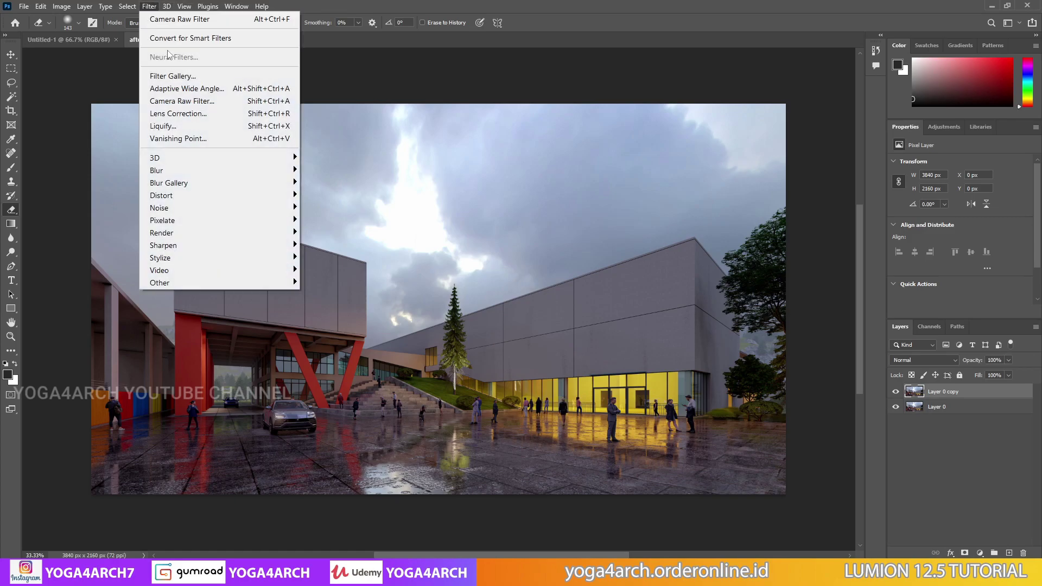
- In Camera Raw, set sharpening to 60 and hue Yellows -22, Blues -23
{"action": "left_click", "coordinate": [194, 102]}
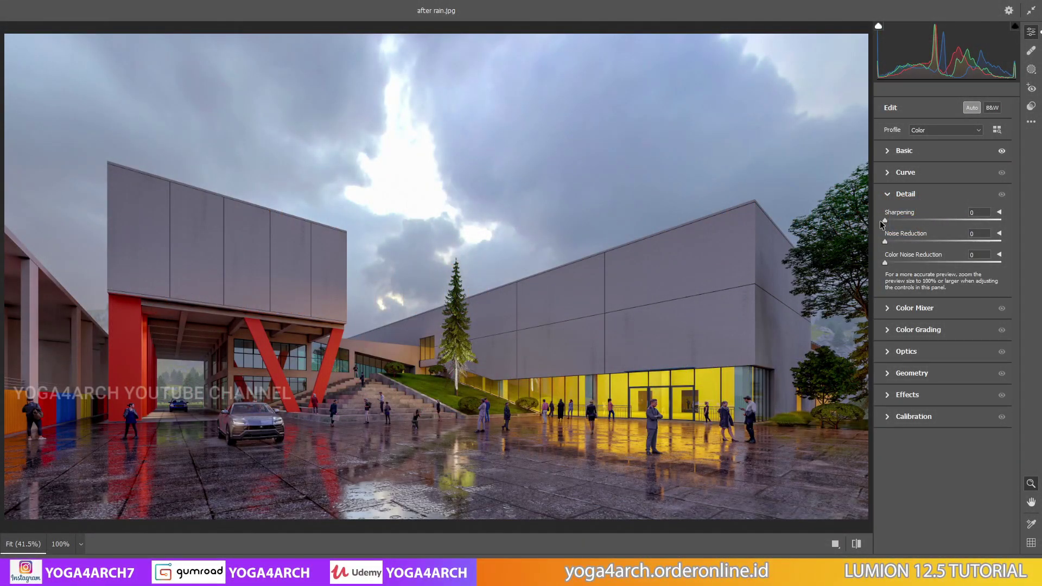
{"action": "mouse_move", "coordinate": [896, 221]}
{"action": "left_mouse_down"}
{"action": "mouse_move", "coordinate": [927, 223]}
{"action": "mouse_move", "coordinate": [894, 221]}
{"action": "left_mouse_up"}
{"action": "left_click", "coordinate": [960, 313]}
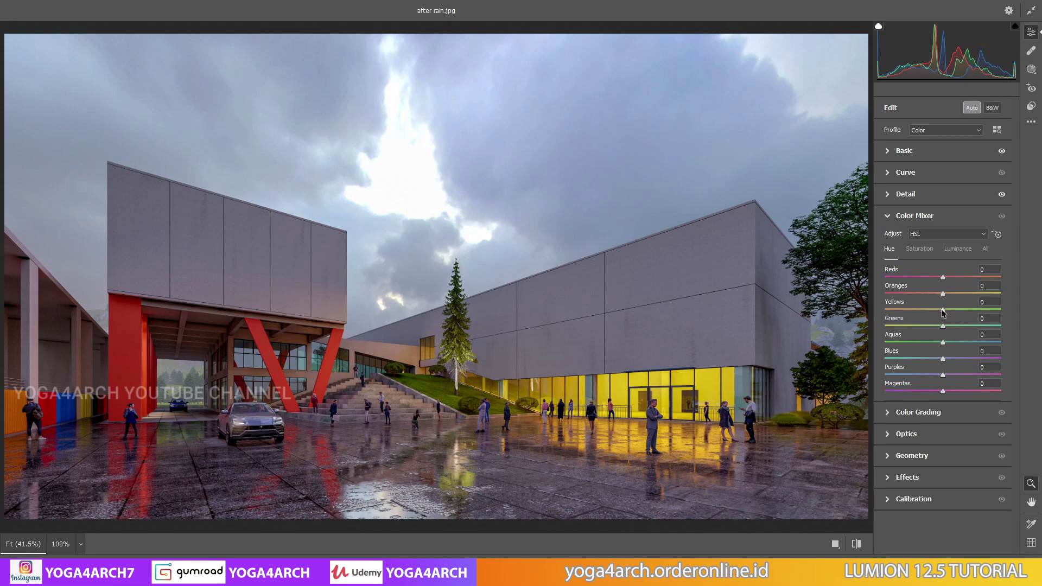
{"action": "mouse_move", "coordinate": [943, 309]}
{"action": "left_mouse_down"}
{"action": "mouse_move", "coordinate": [926, 309]}
{"action": "mouse_move", "coordinate": [958, 310]}
{"action": "mouse_move", "coordinate": [943, 312]}
{"action": "left_mouse_up"}
{"action": "mouse_move", "coordinate": [943, 359]}
{"action": "left_mouse_down"}
{"action": "mouse_move", "coordinate": [931, 361]}
{"action": "mouse_move", "coordinate": [945, 359]}
{"action": "left_mouse_up"}
- Add a vignette of about -34 to darken the image edges
{"action": "left_click", "coordinate": [944, 480]}
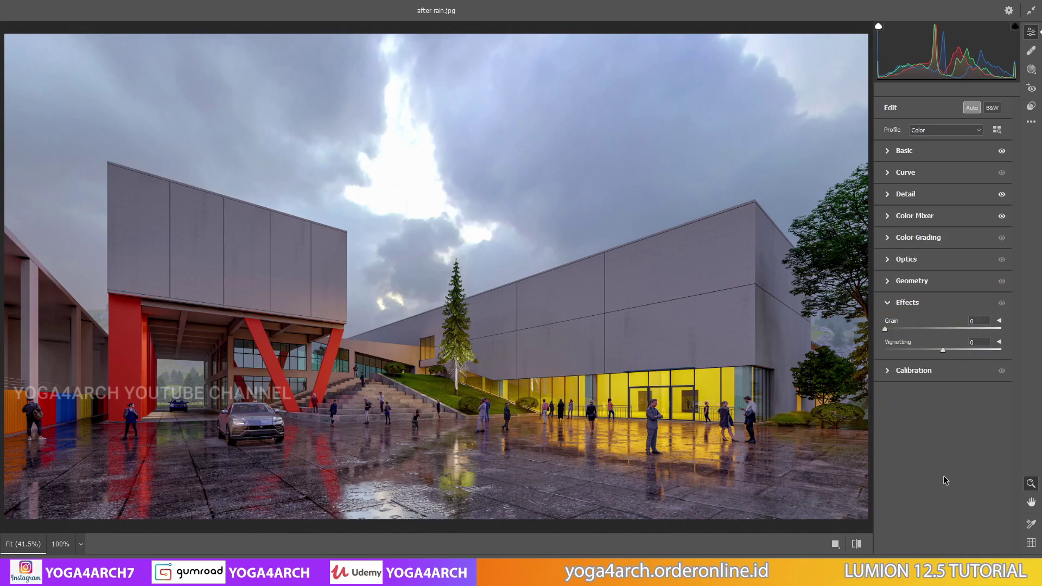
{"action": "left_click_drag", "start_coordinate": [943, 350], "coordinate": [925, 351]}
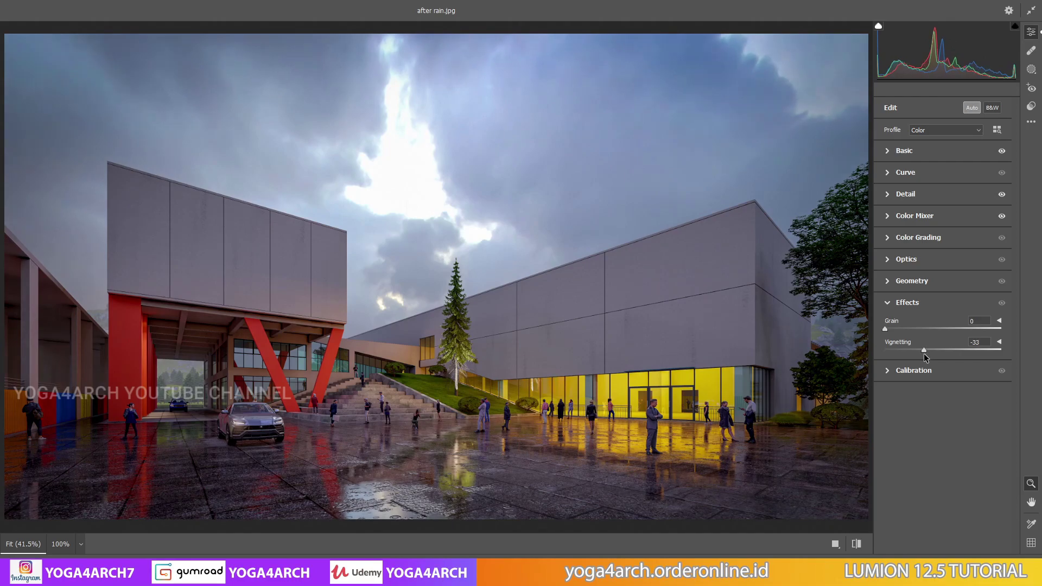
{"action": "left_click_drag", "start_coordinate": [924, 354], "coordinate": [923, 356]}
- Nudge the Curve darks in Camera Raw, then add Texture and lower Vibrance and Highlights
{"action": "left_click", "coordinate": [943, 170]}
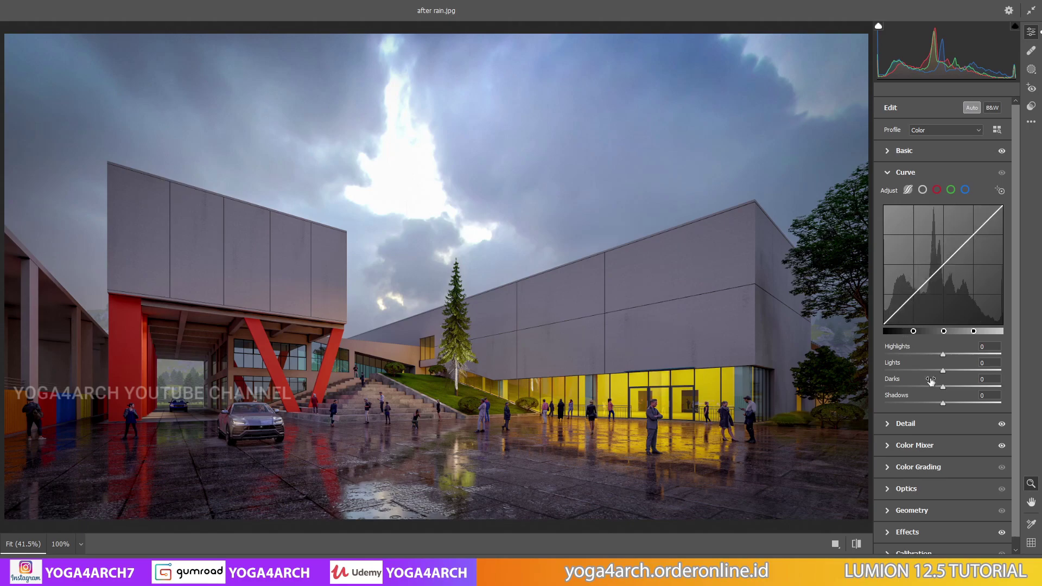
{"action": "left_click_drag", "start_coordinate": [943, 387], "coordinate": [945, 387]}
{"action": "left_click", "coordinate": [932, 153]}
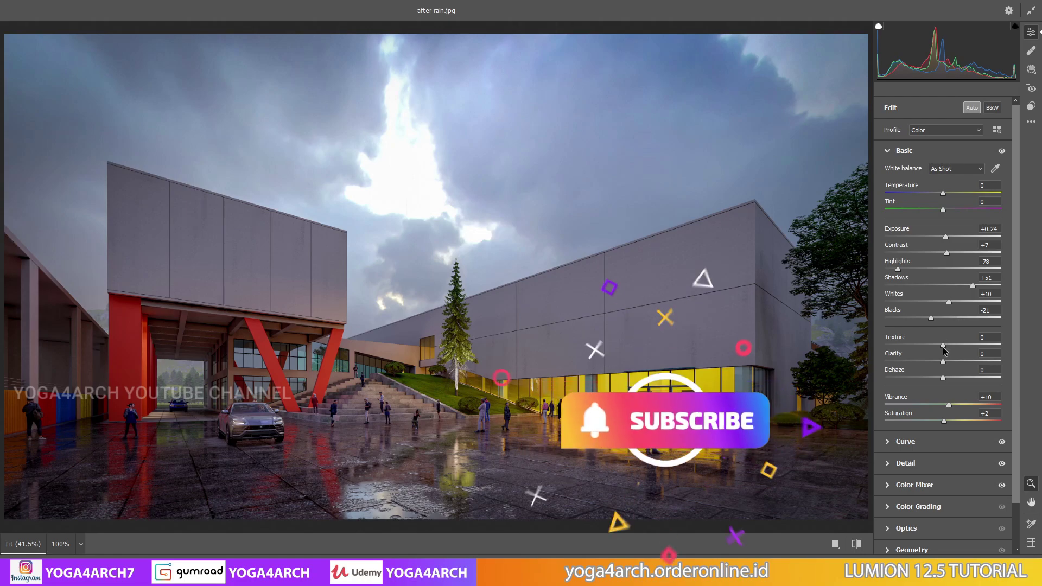
{"action": "mouse_move", "coordinate": [943, 345]}
{"action": "left_mouse_down"}
{"action": "mouse_move", "coordinate": [964, 345]}
{"action": "mouse_move", "coordinate": [947, 348]}
{"action": "mouse_move", "coordinate": [947, 358]}
{"action": "left_mouse_up"}
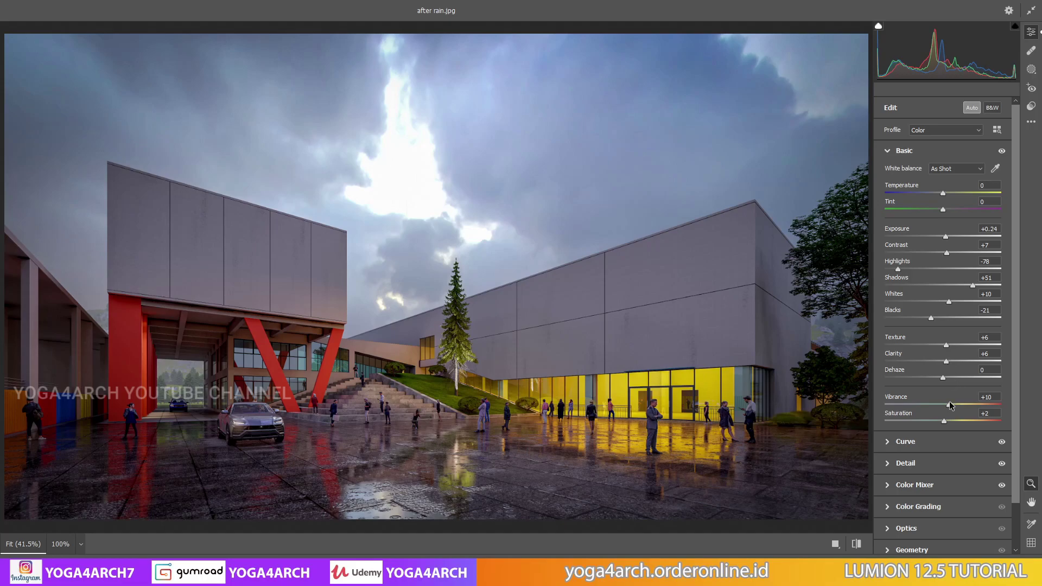
{"action": "mouse_move", "coordinate": [949, 407]}
{"action": "left_mouse_down"}
{"action": "mouse_move", "coordinate": [935, 406]}
{"action": "mouse_move", "coordinate": [945, 410]}
{"action": "left_mouse_up"}
{"action": "mouse_move", "coordinate": [900, 269]}
{"action": "left_mouse_down"}
{"action": "mouse_move", "coordinate": [935, 268]}
{"action": "mouse_move", "coordinate": [894, 269]}
{"action": "mouse_move", "coordinate": [906, 269]}
{"action": "left_mouse_up"}
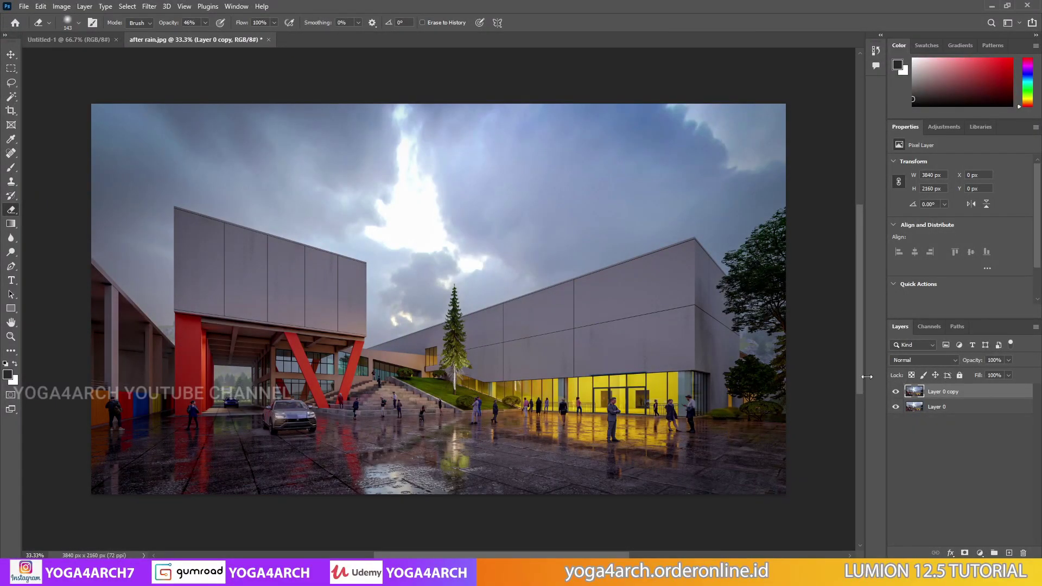
{"action": "left_click", "coordinate": [895, 392]}
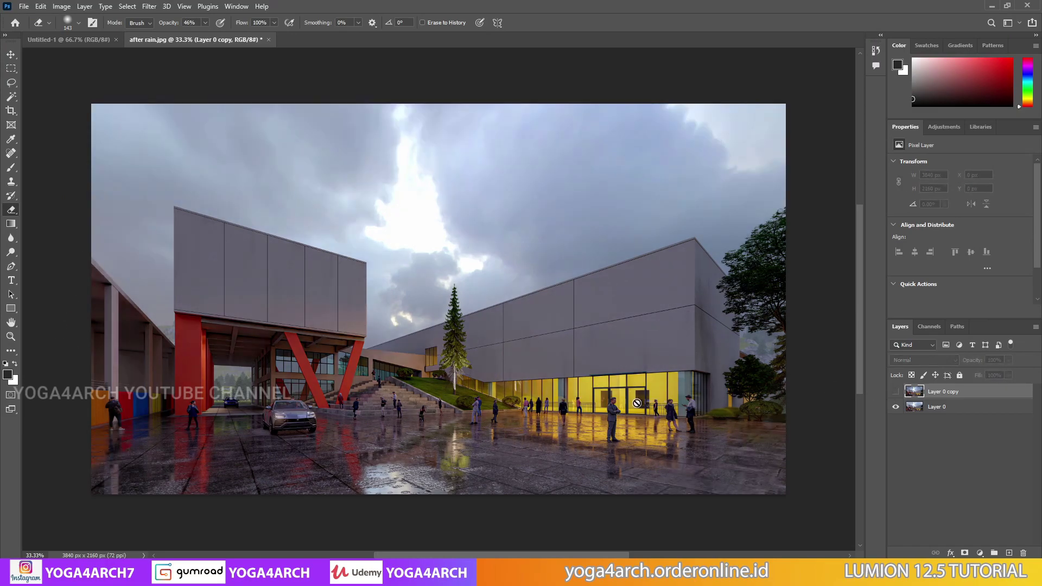
{"action": "left_click", "coordinate": [896, 391]}
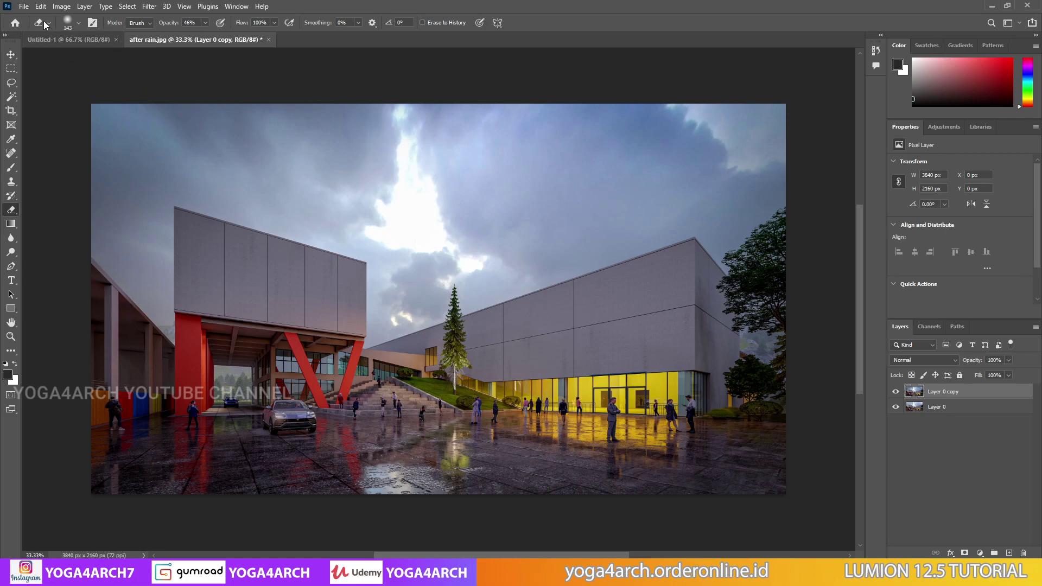
{"action": "left_click", "coordinate": [24, 7]}
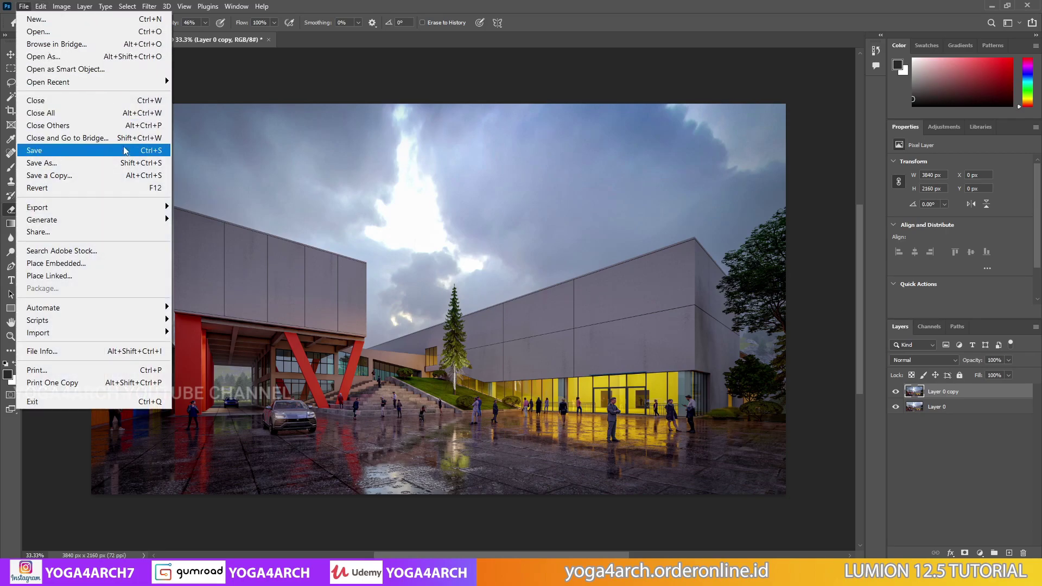
- Save a JPEG copy named 'after rain copy' at Quality 12 Maximum
{"action": "left_click", "coordinate": [125, 168]}
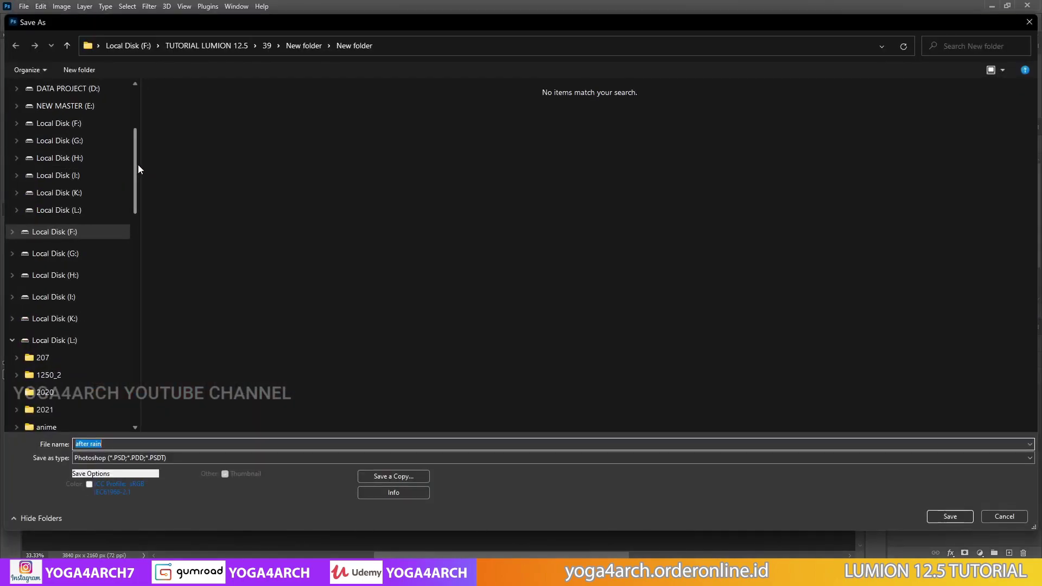
{"action": "left_click", "coordinate": [399, 476]}
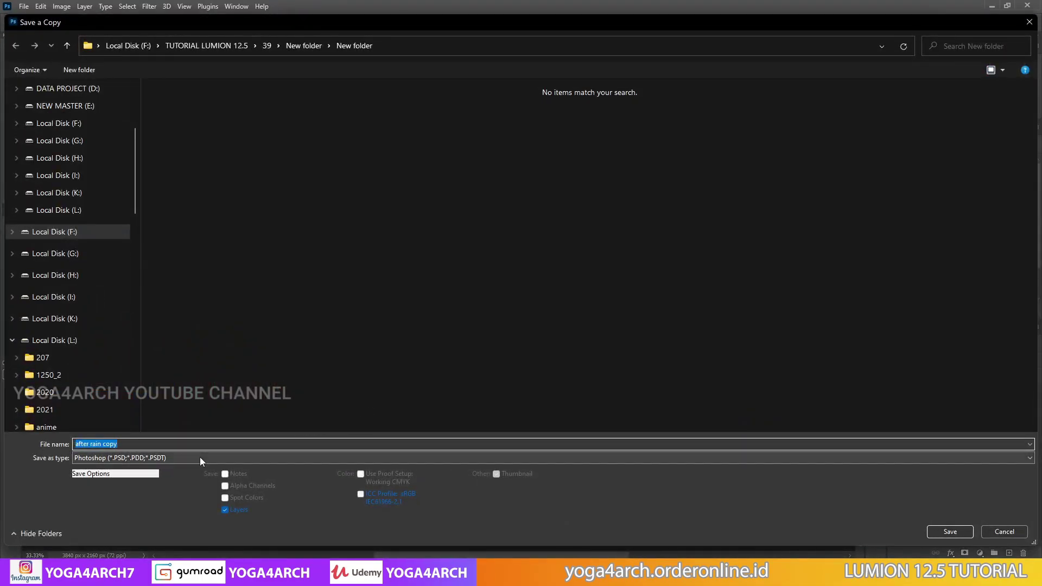
{"action": "left_click", "coordinate": [200, 457]}
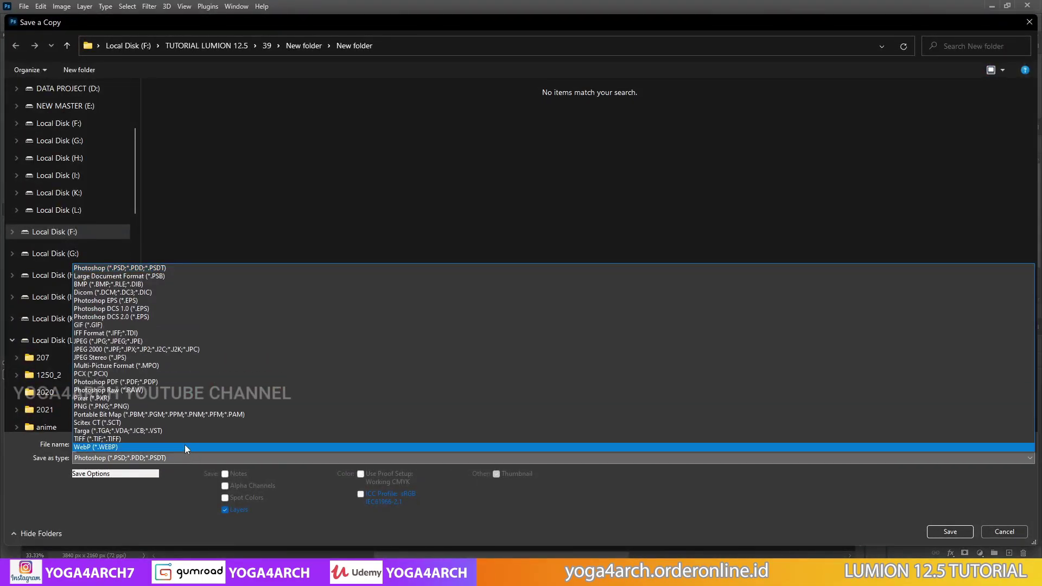
{"action": "left_click", "coordinate": [184, 340]}
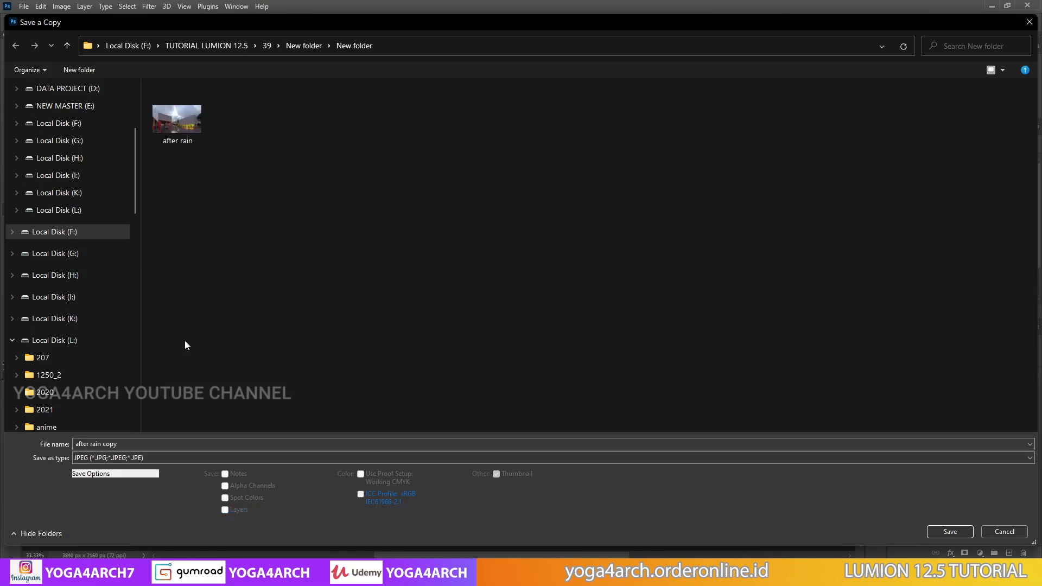
{"action": "left_click", "coordinate": [945, 531]}
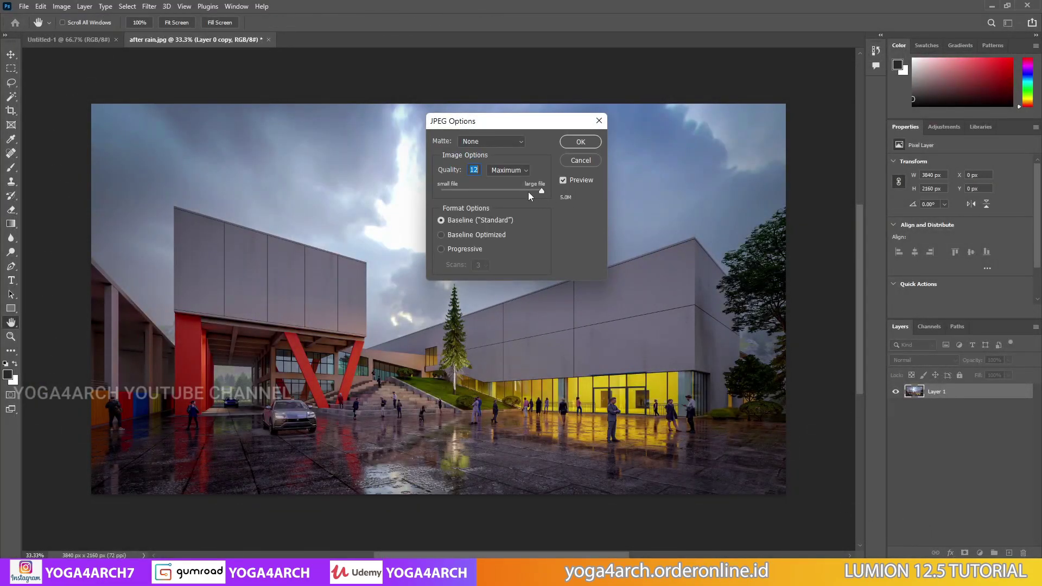
{"action": "left_click", "coordinate": [580, 142]}
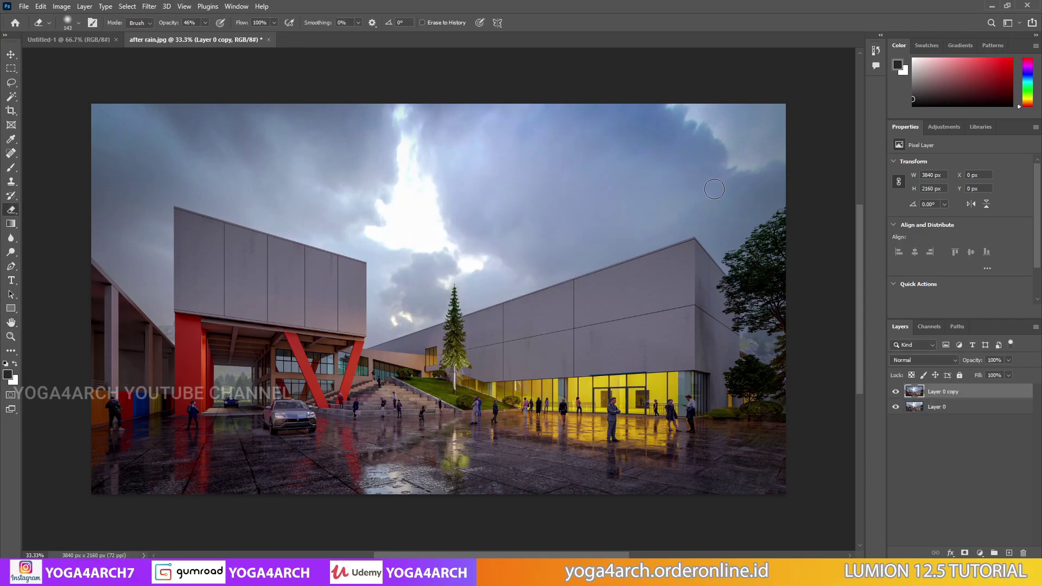